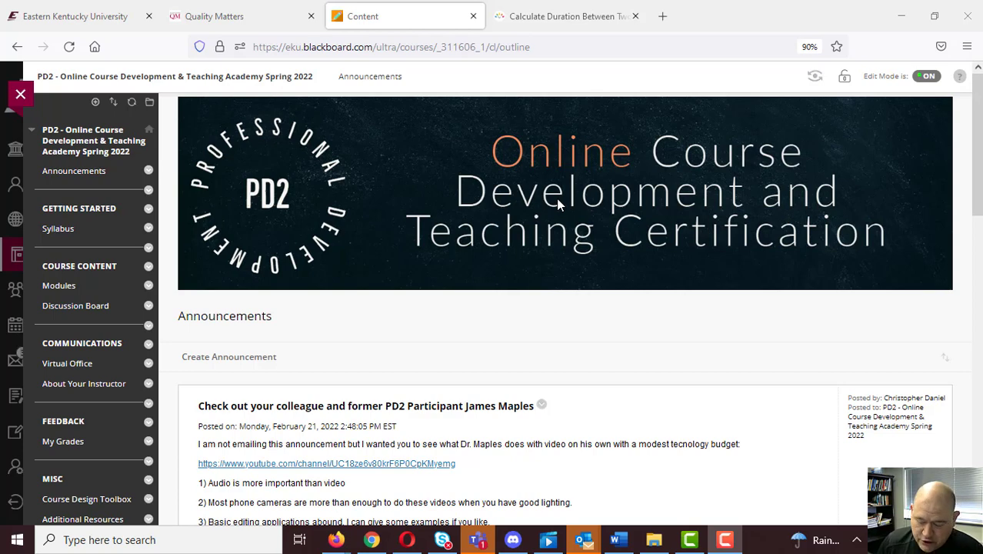
Open the Module 1 (February 21-27) folder from the course's Modules area.
scroll(558, 202, down, 3)
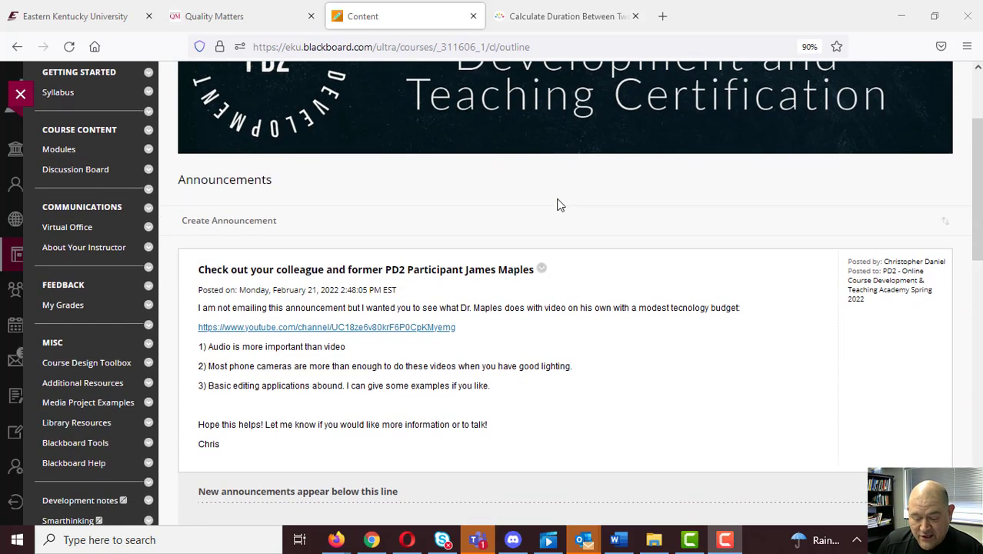
click(67, 150)
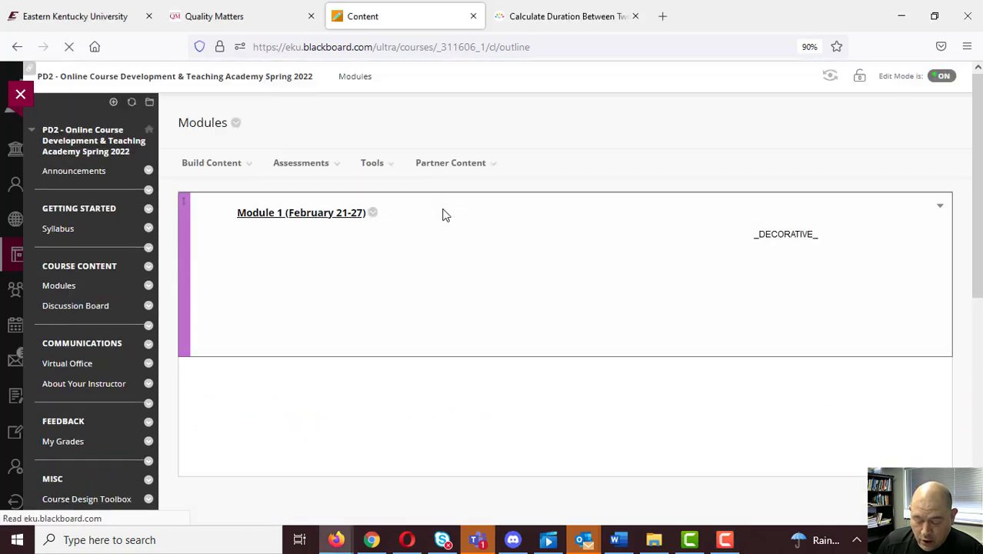
click(325, 218)
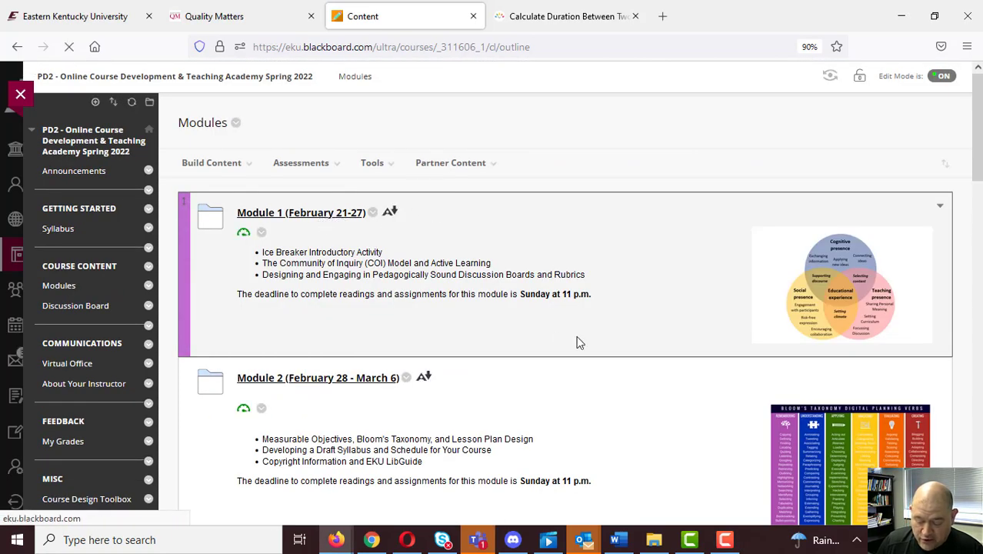
Look through the Module 1 content, preview the M1 Exercise 3 discussion board rubric assignment, and return to the module.
scroll(579, 343, down, 10)
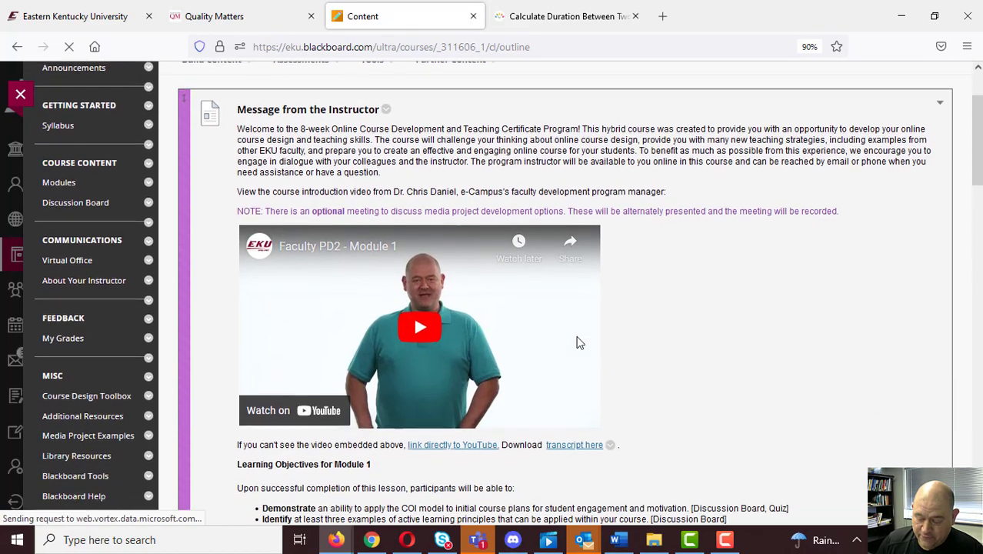
scroll(585, 368, down, 8)
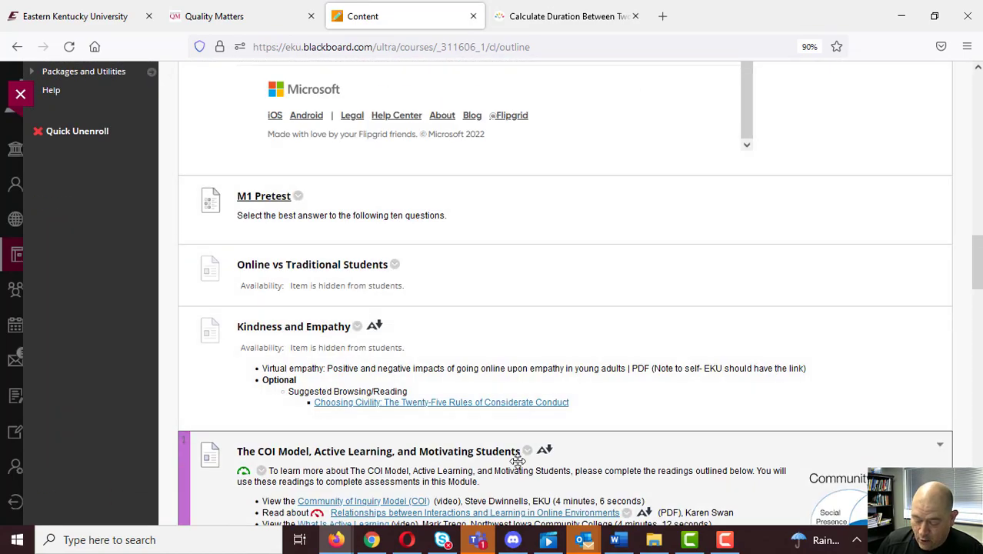
scroll(461, 430, down, 2)
scroll(434, 409, down, 3)
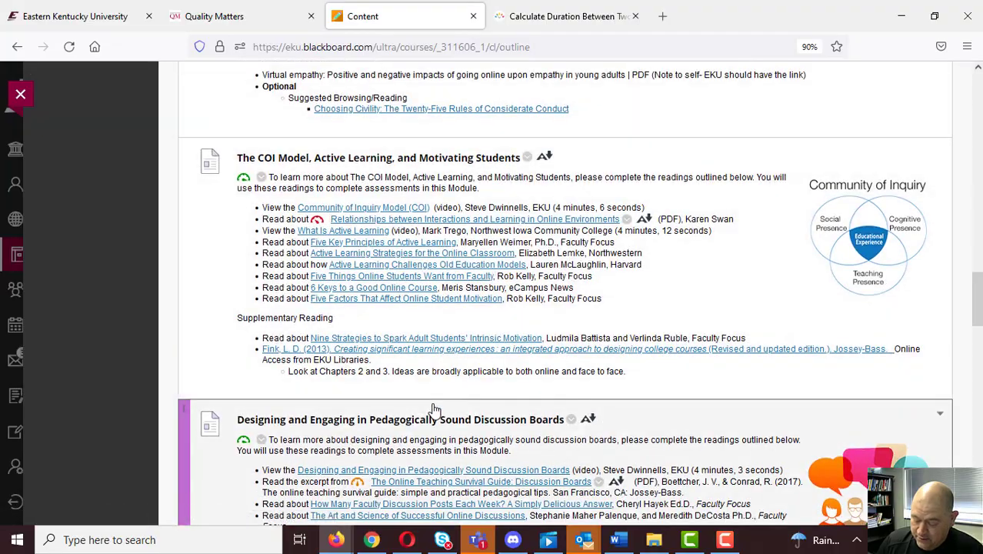
scroll(434, 409, down, 6)
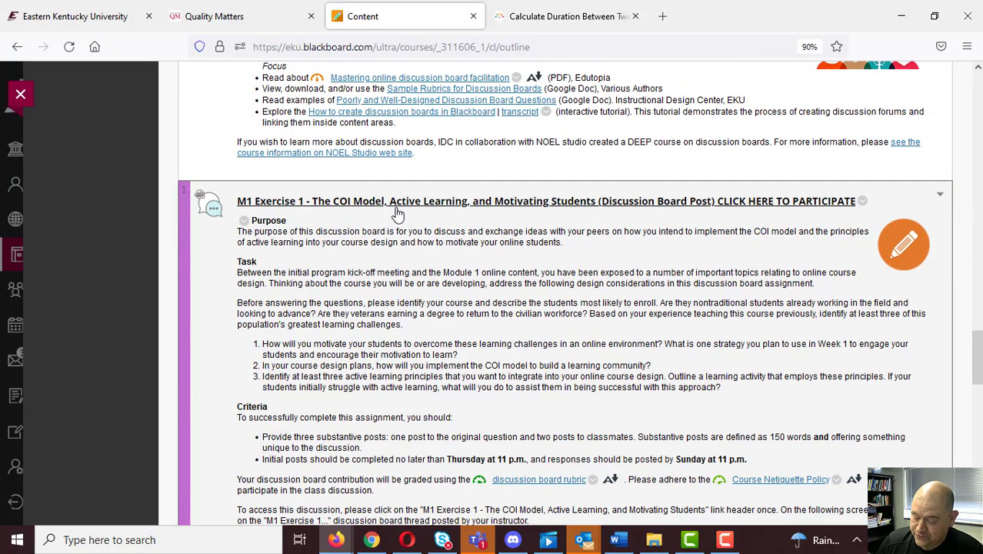
scroll(396, 215, down, 8)
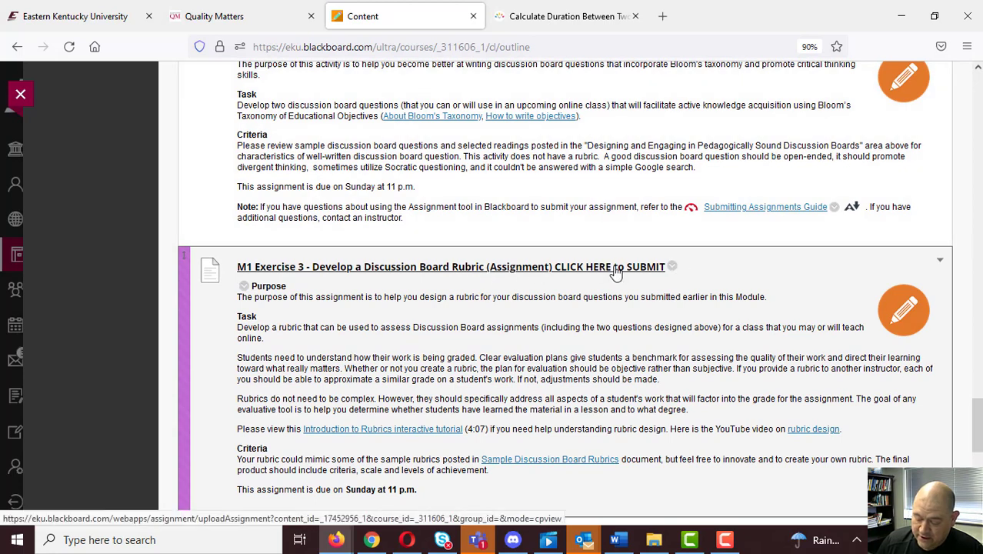
click(315, 267)
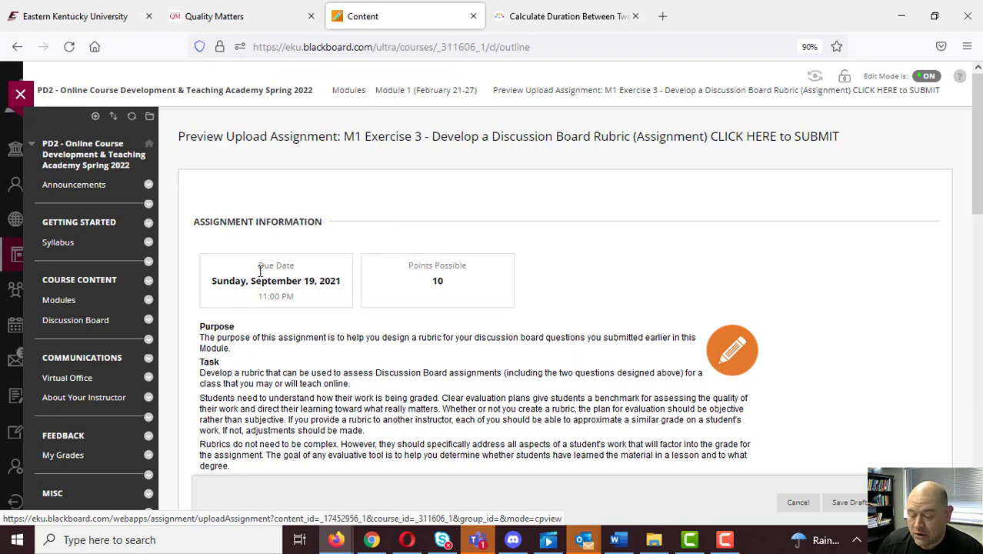
click(19, 48)
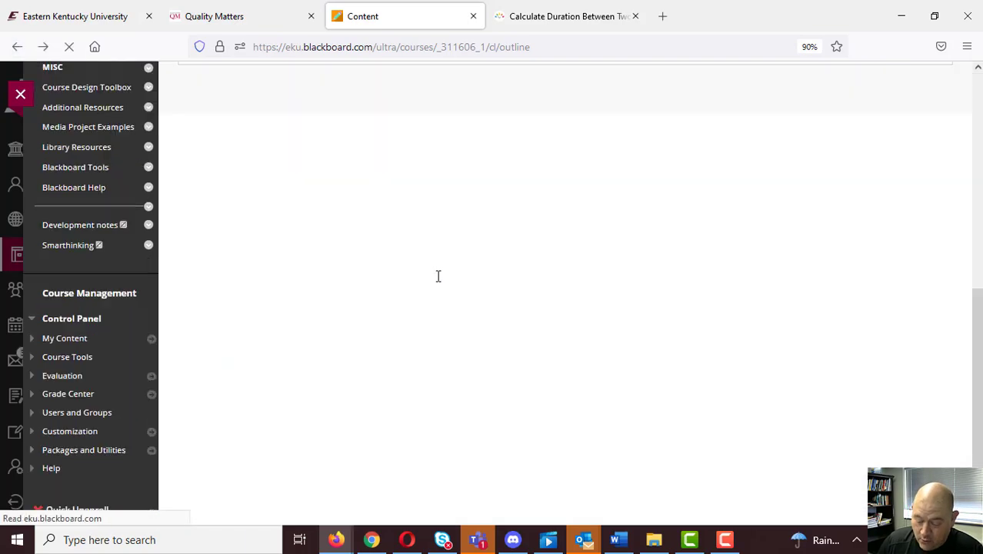
Open M1 Exercise 3 - Develop a Discussion Board Rubric for editing and check its due date settings.
scroll(483, 358, down, 15)
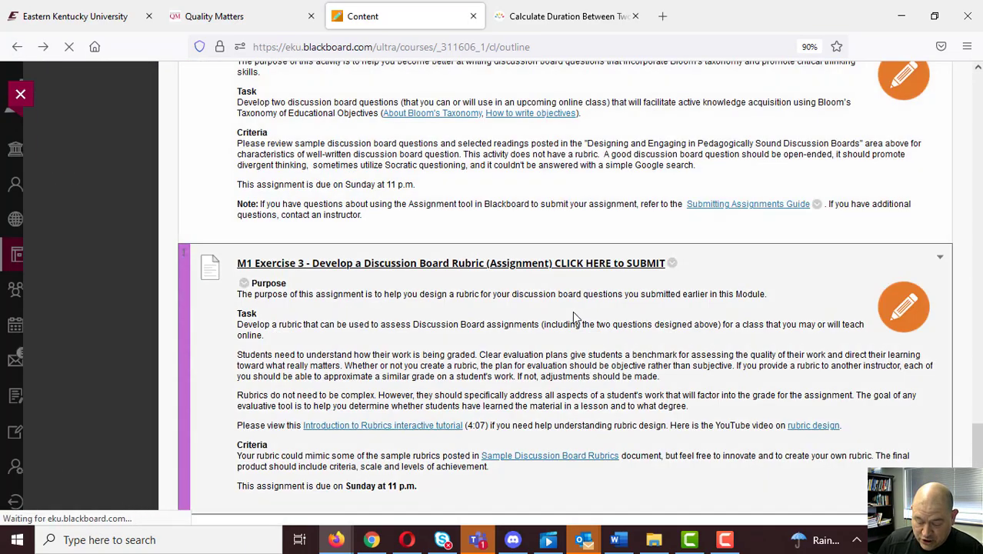
click(671, 263)
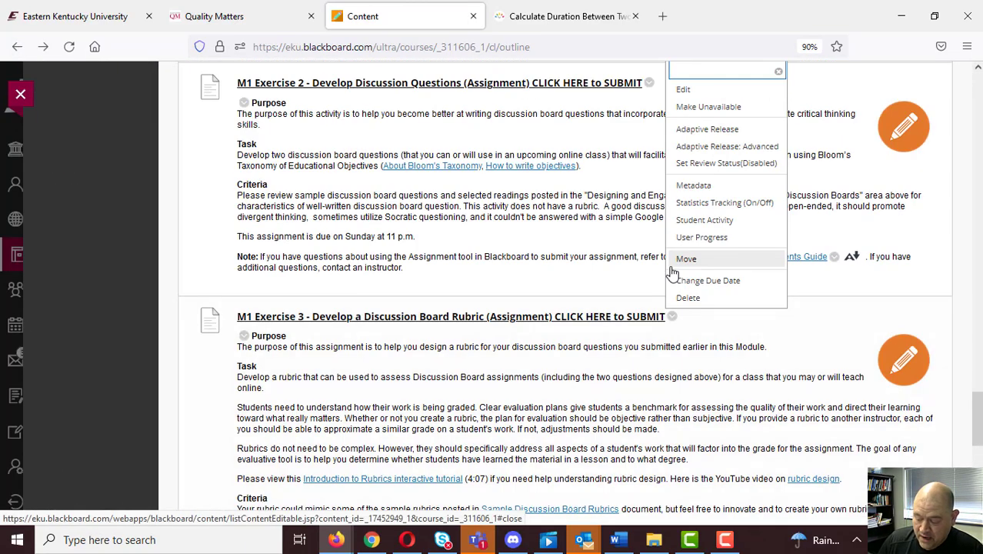
click(697, 91)
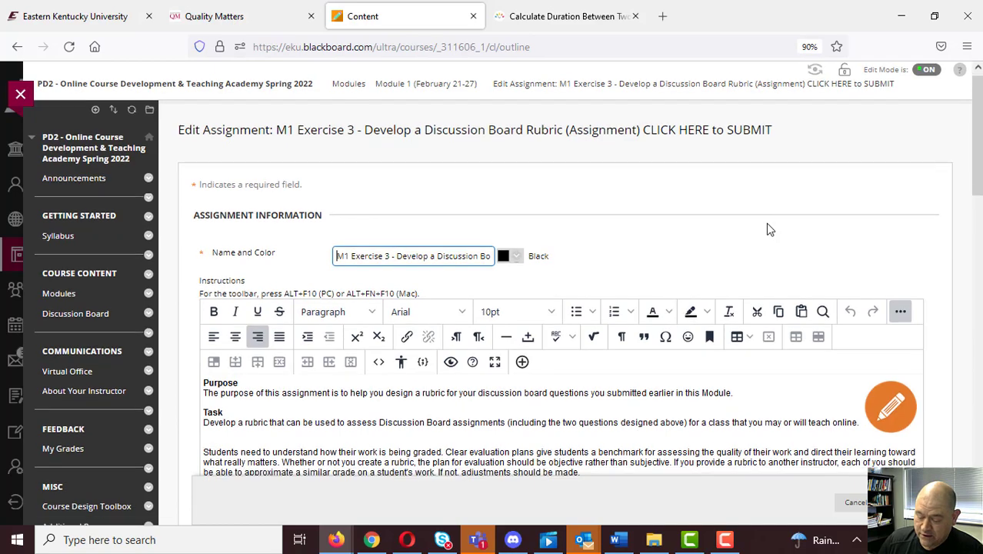
scroll(766, 229, down, 3)
scroll(674, 376, down, 4)
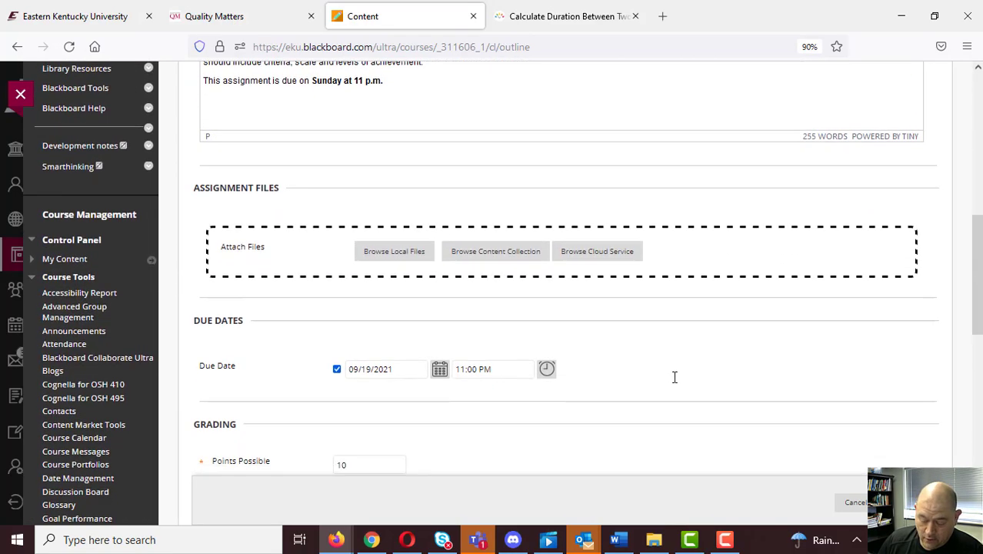
scroll(675, 377, up, 1)
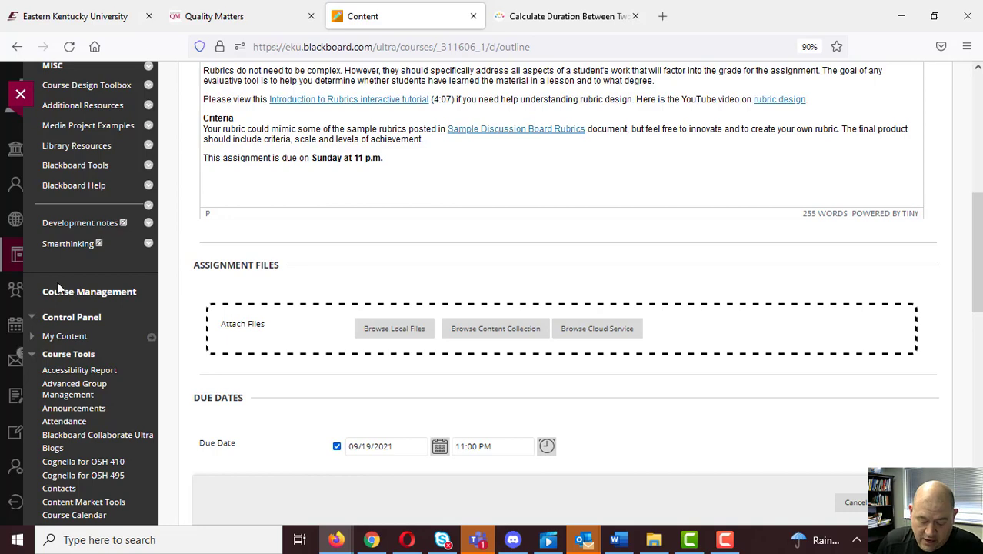
Open Date Management for the course.
scroll(98, 305, down, 2)
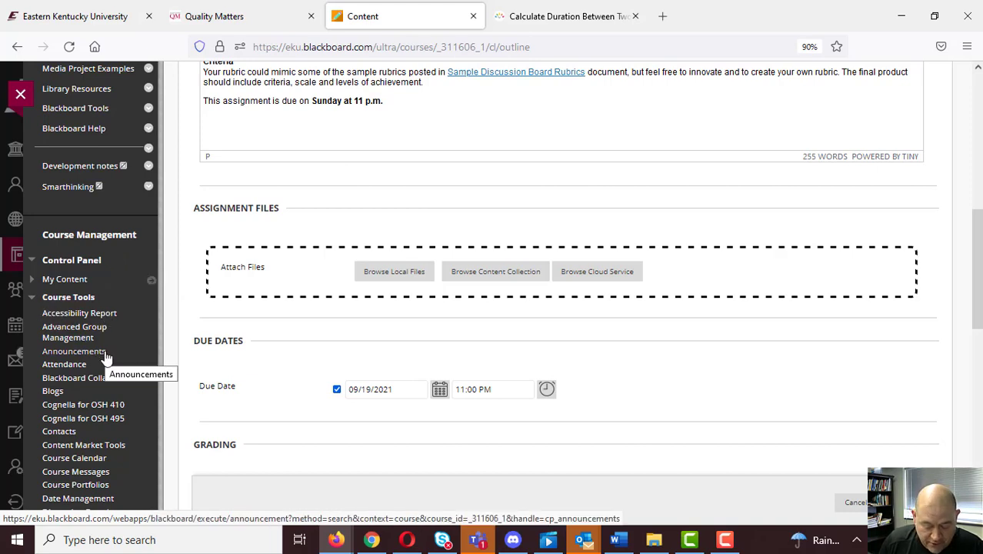
scroll(107, 358, down, 5)
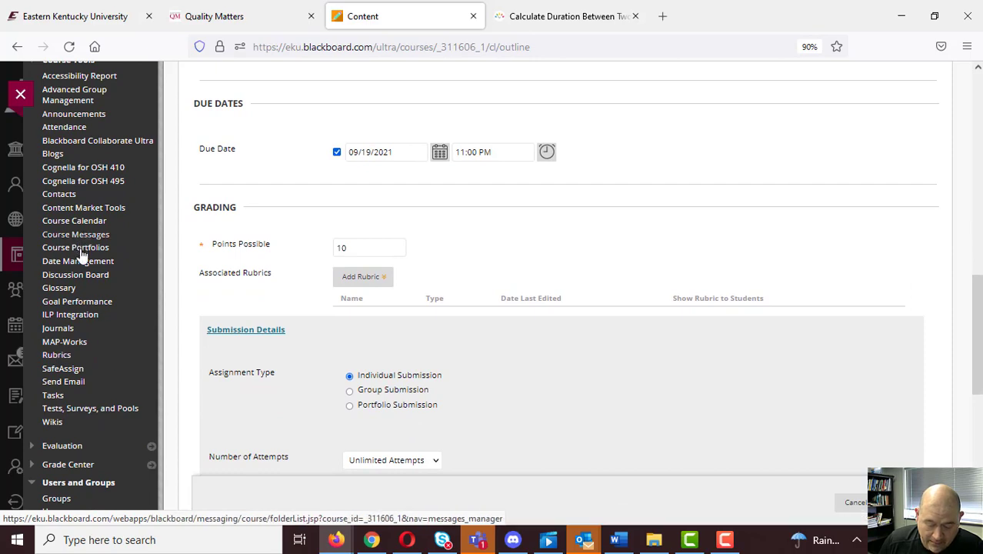
click(80, 262)
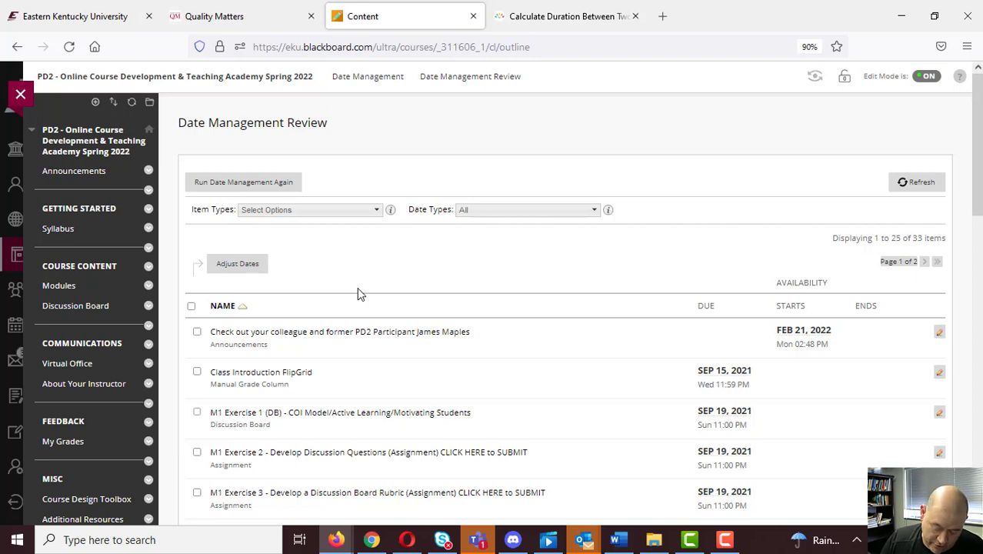
Show all items on one page in the Date Management Review and examine their due and availability dates.
scroll(357, 293, down, 2)
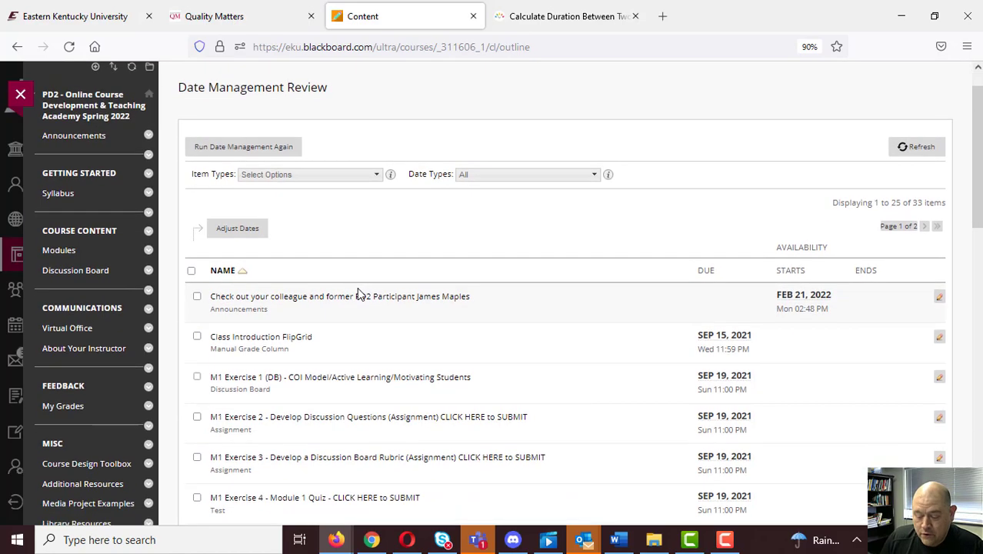
scroll(357, 291, down, 8)
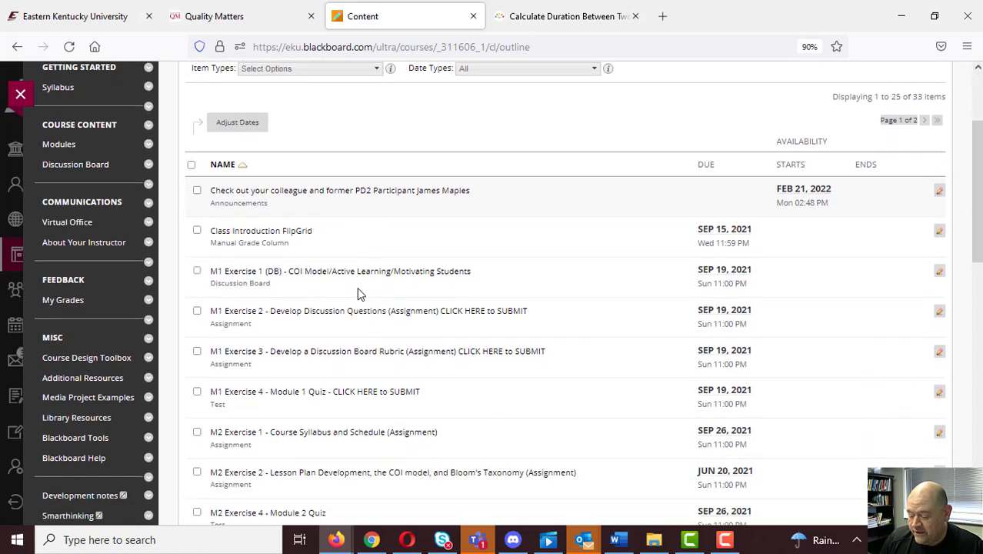
scroll(357, 290, down, 6)
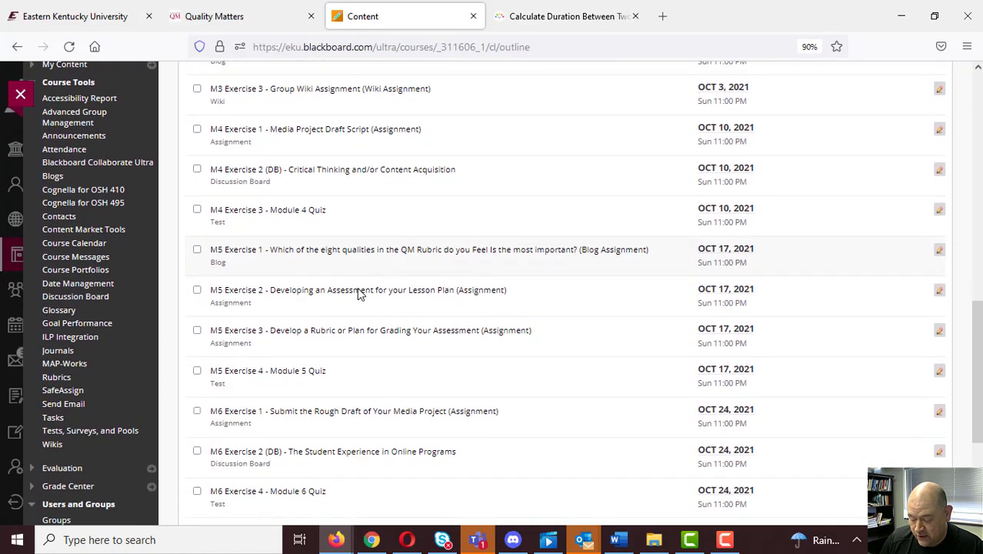
scroll(357, 292, down, 3)
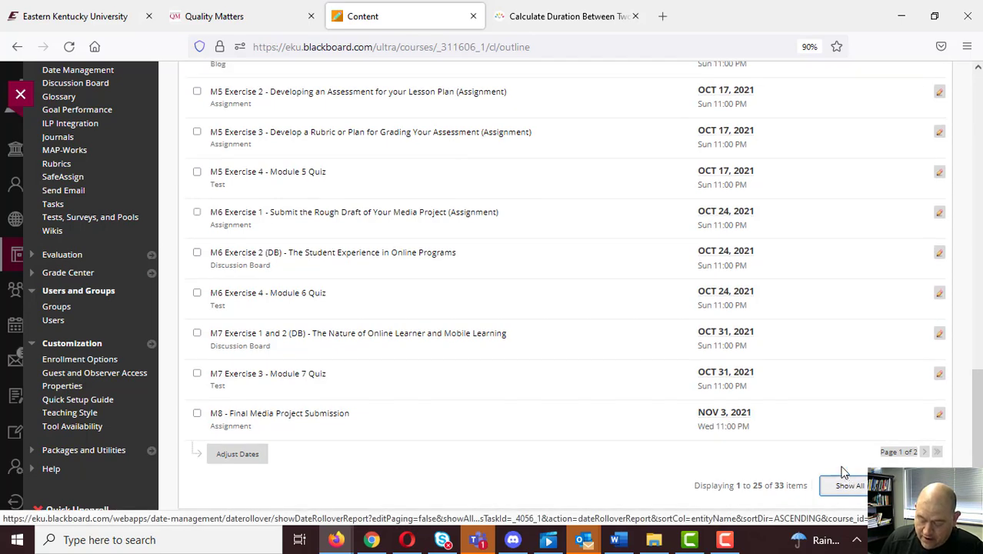
click(849, 470)
scroll(408, 265, down, 4)
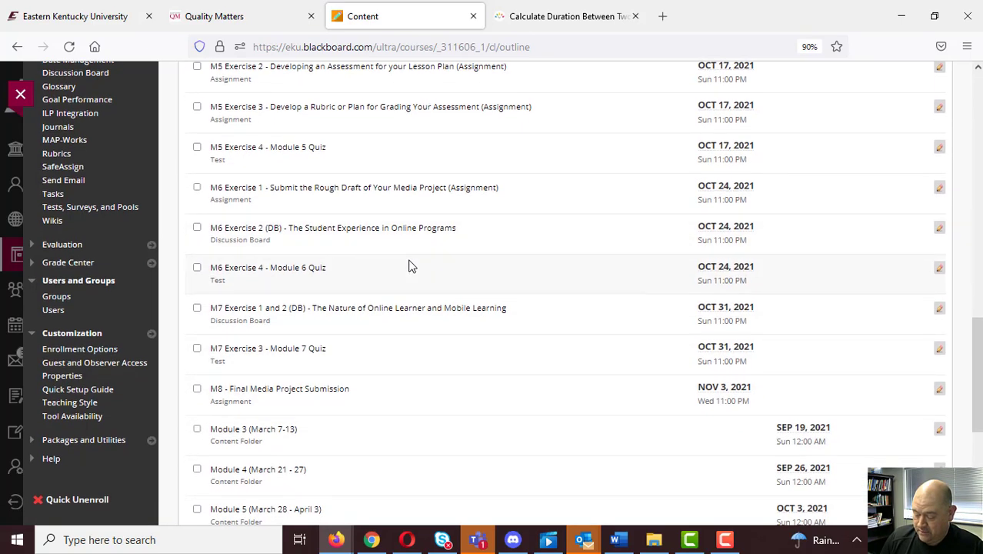
scroll(408, 265, down, 4)
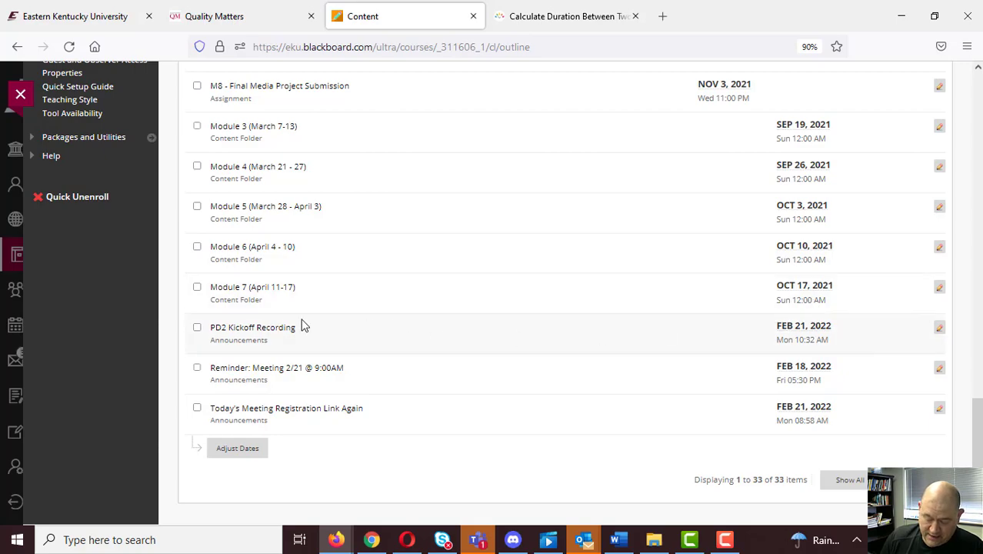
scroll(374, 406, up, 15)
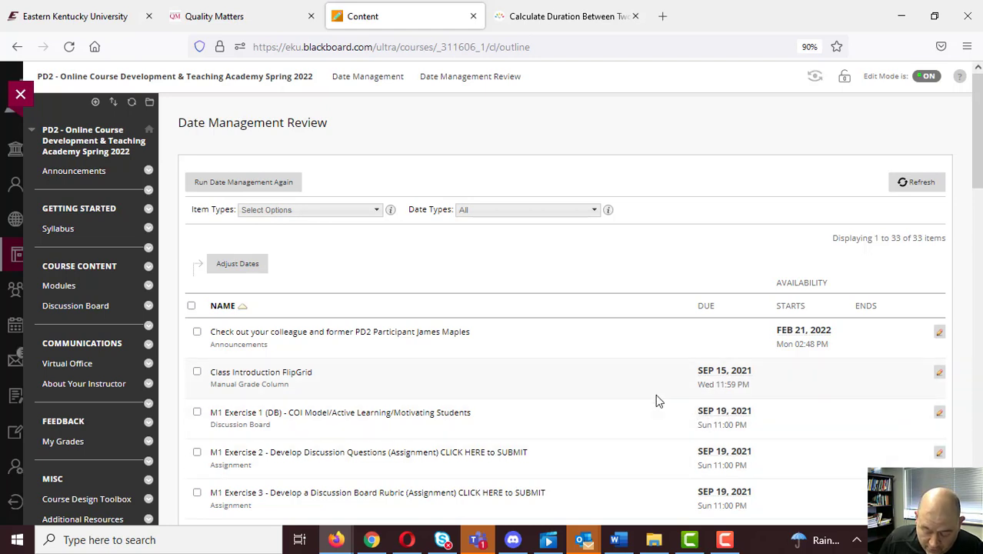
Switch to the timeanddate days calculator and calculate the duration from 9/15/2021 to 2/23/2022.
click(548, 18)
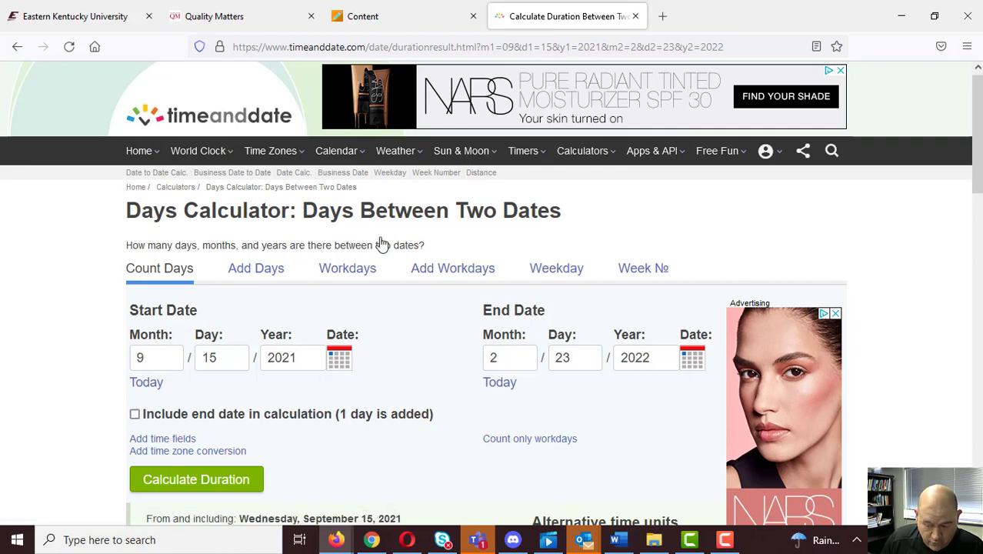
click(442, 13)
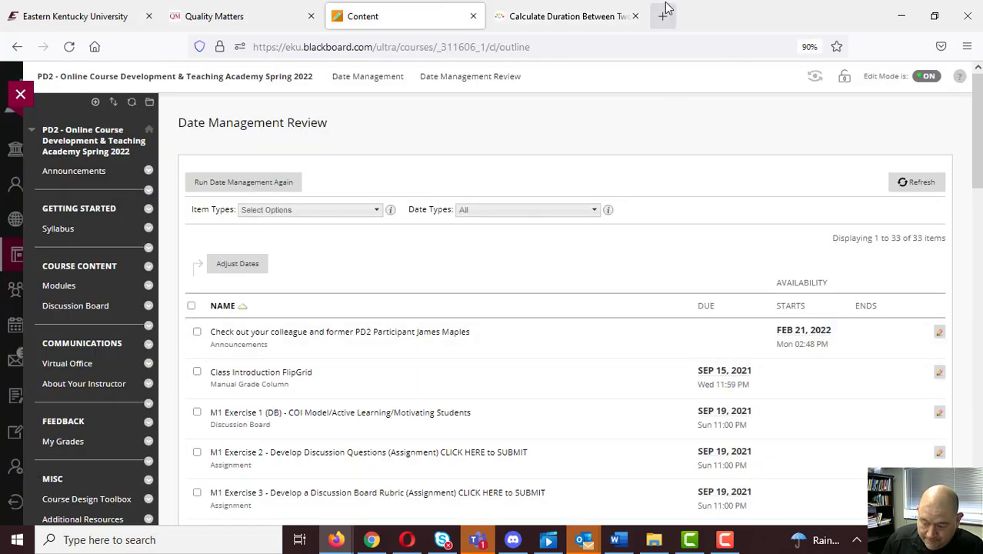
click(565, 15)
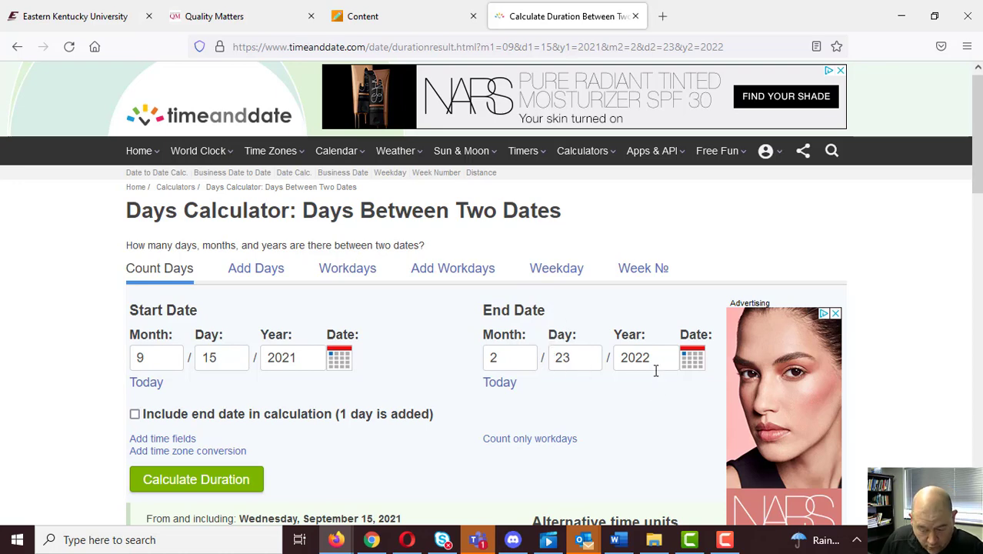
click(400, 23)
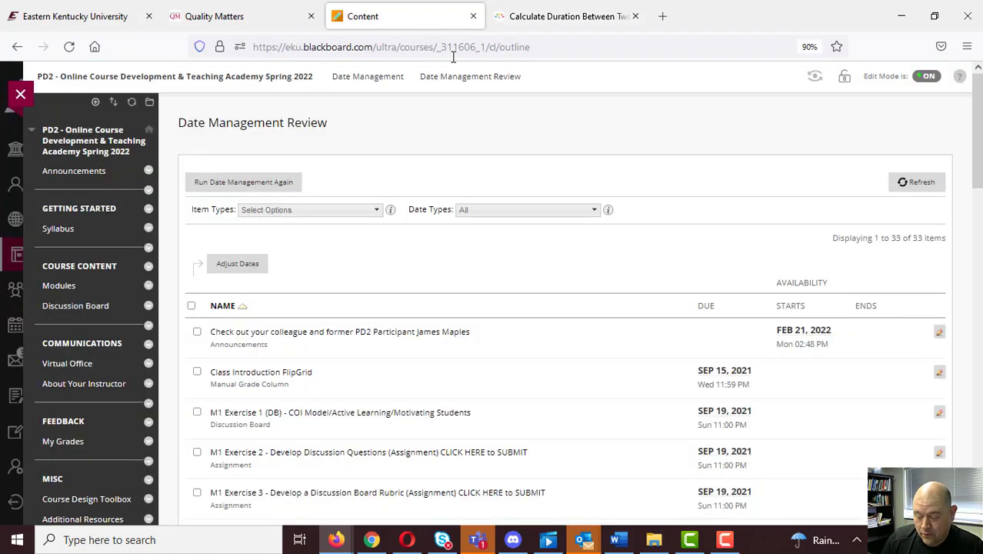
click(572, 31)
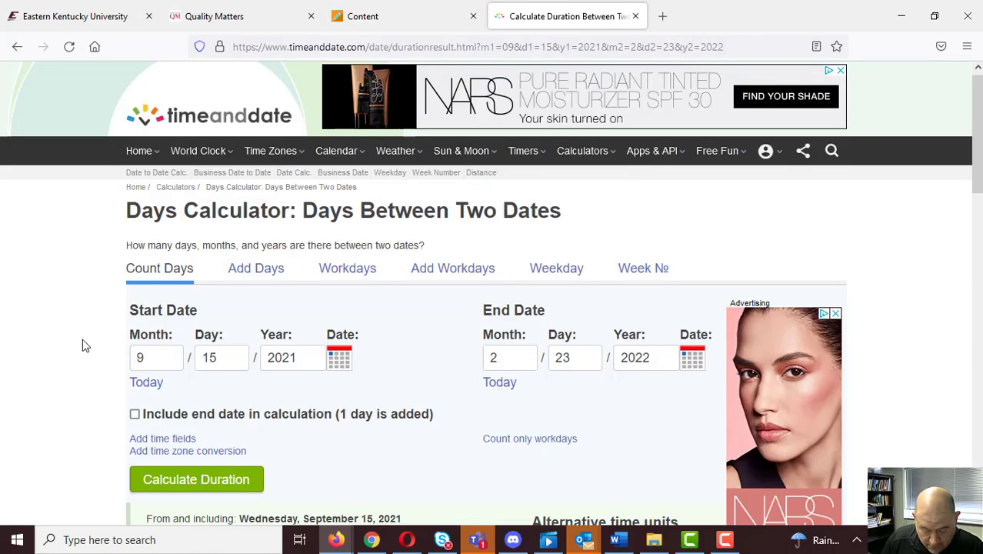
click(208, 492)
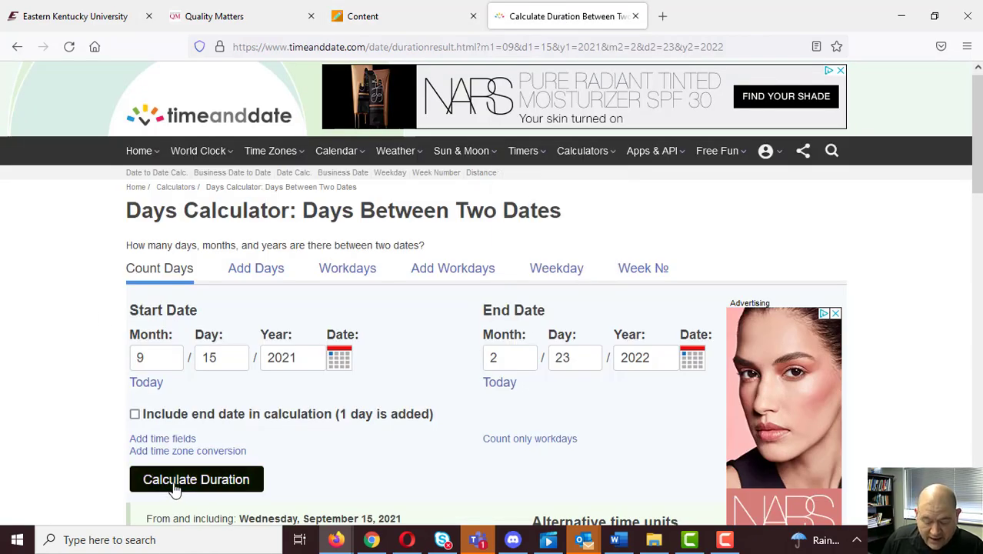
scroll(121, 423, down, 2)
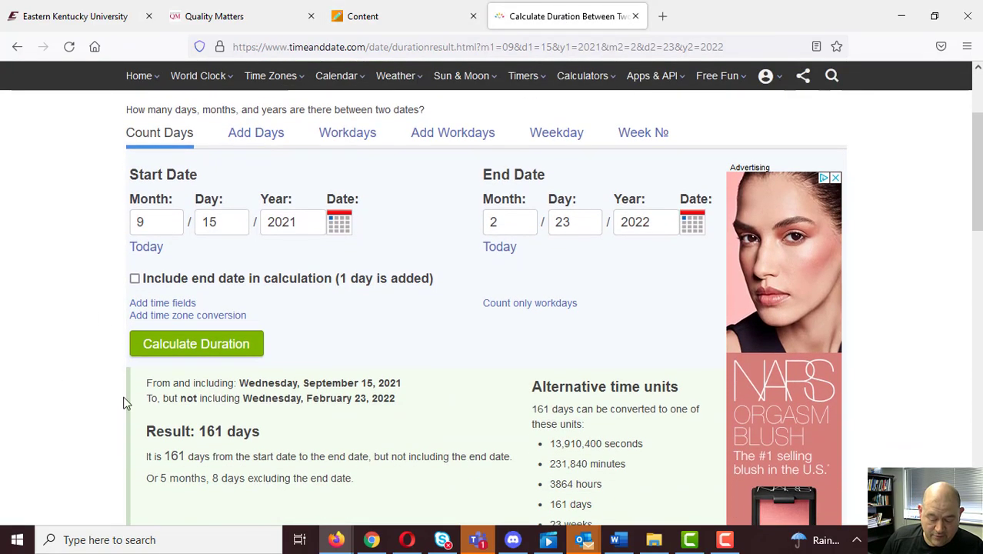
double_click(207, 429)
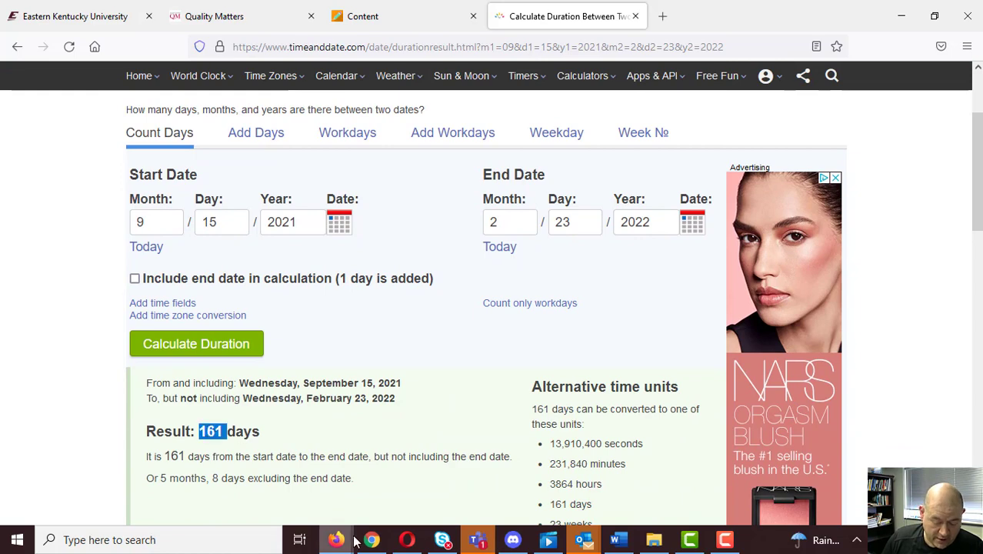
Switch back to Blackboard's Date Management Review, open the Class Introduction FlipGrid due date for editing and save it as is.
click(400, 16)
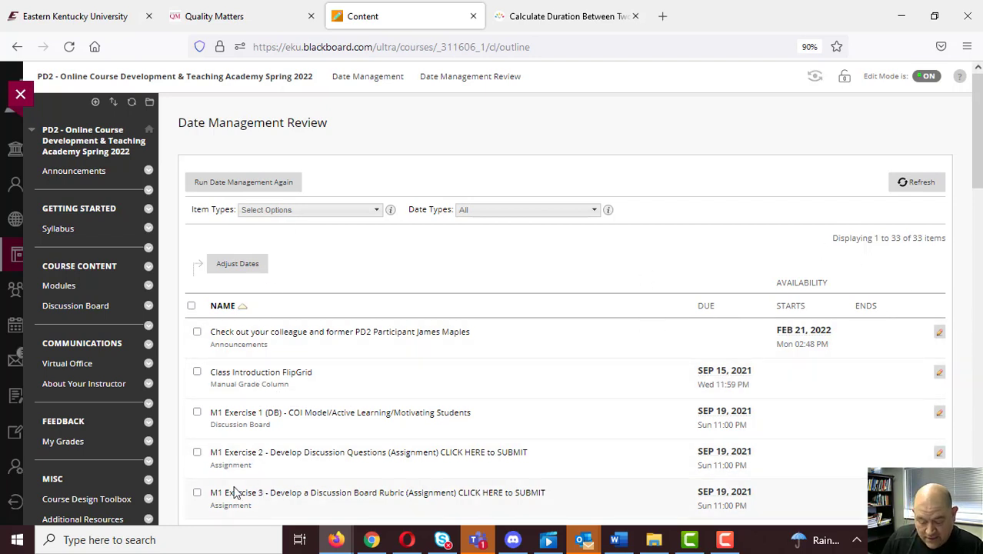
click(197, 372)
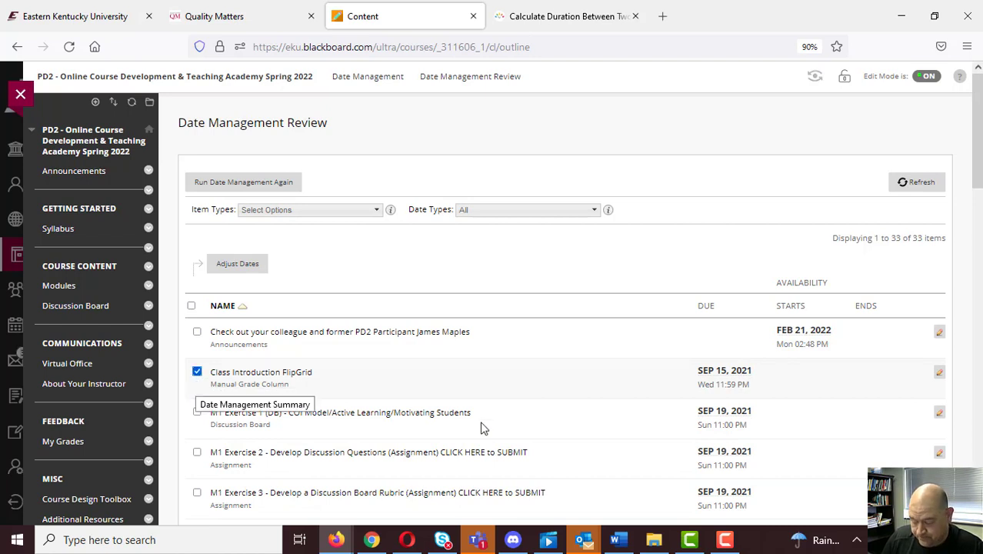
click(939, 375)
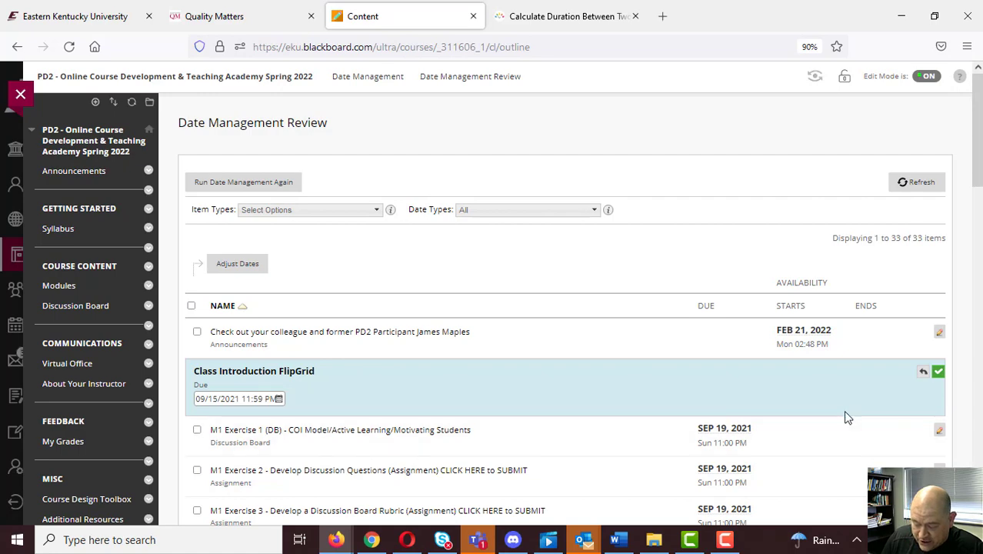
click(938, 371)
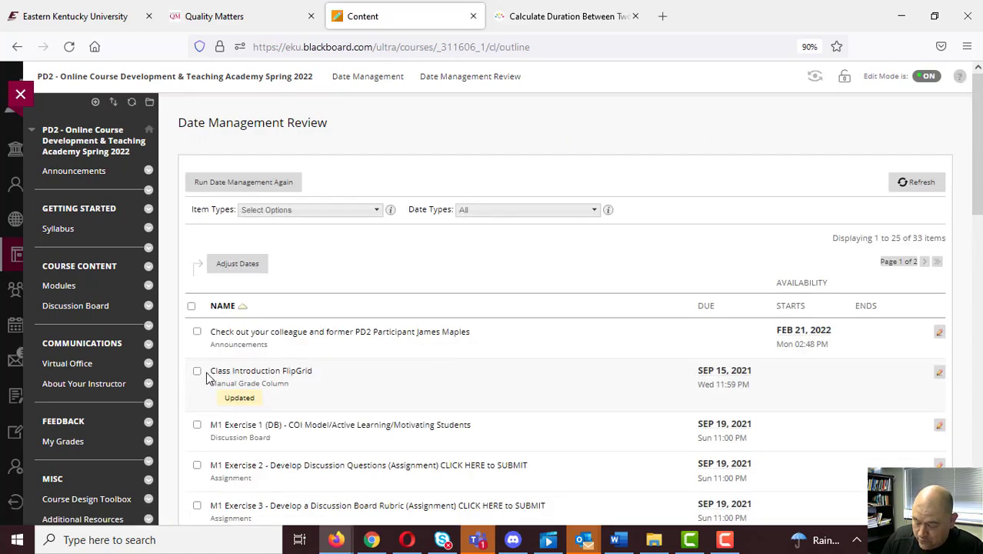
Adjust the Class Introduction FlipGrid due date by 161 days and check the date against the system calendar.
click(197, 371)
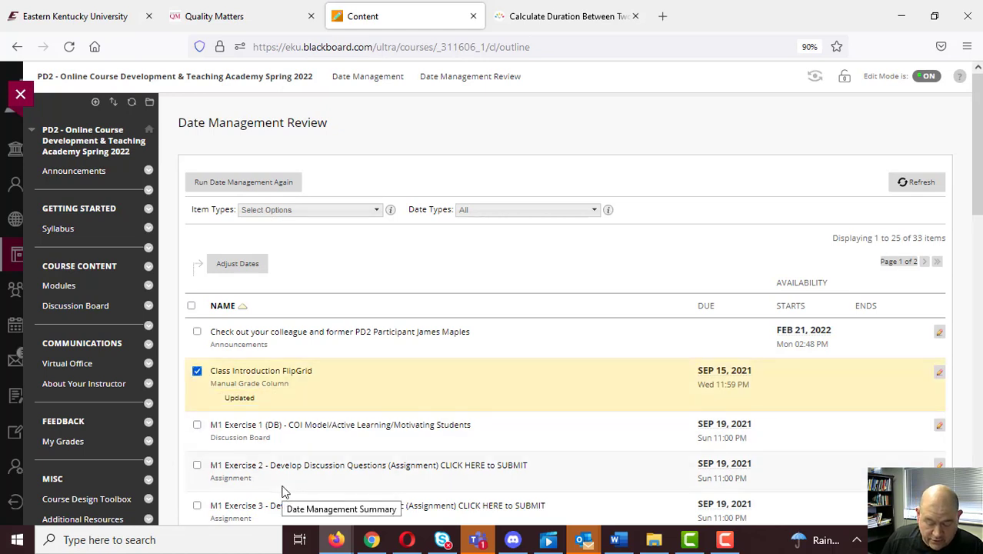
click(251, 270)
drag(334, 501, 248, 498)
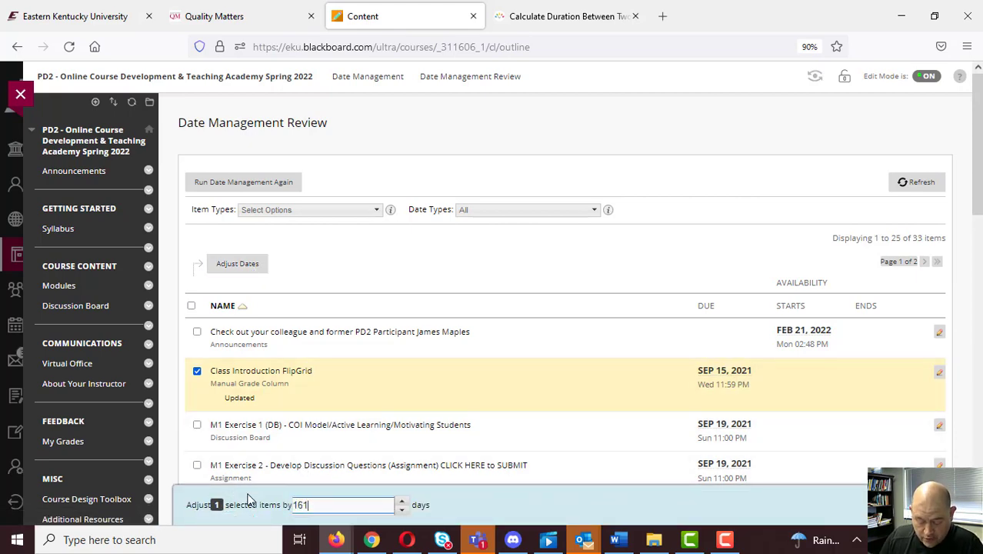
scroll(307, 482, down, 1)
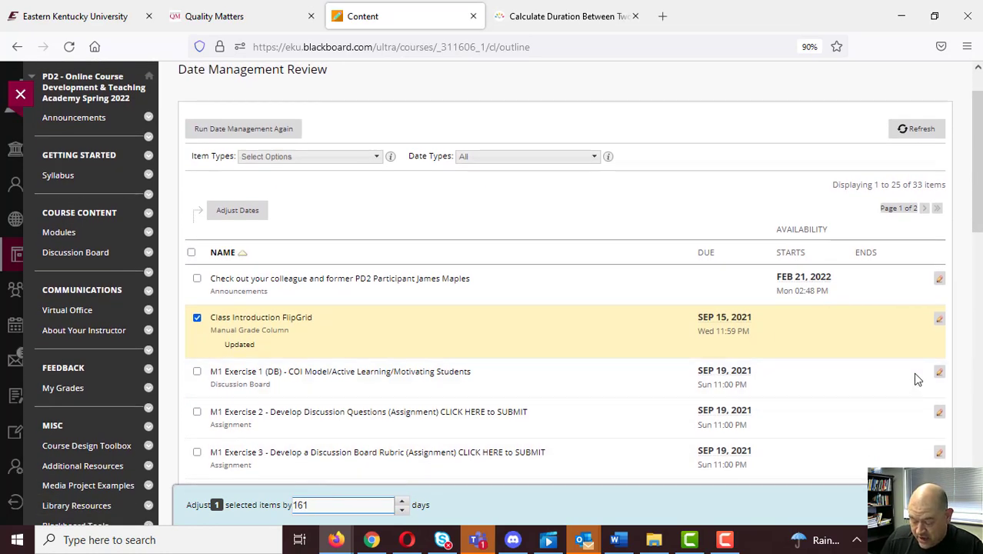
click(561, 17)
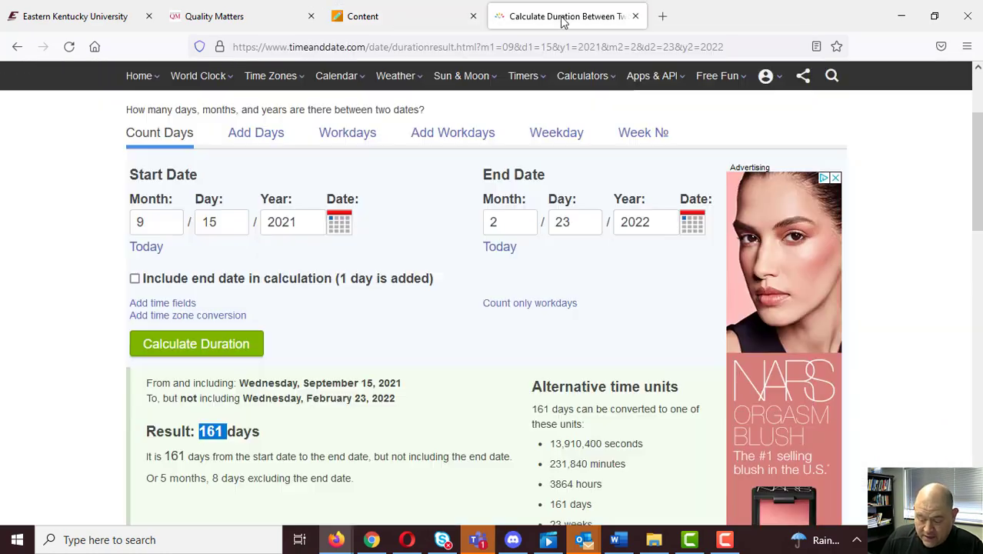
click(417, 17)
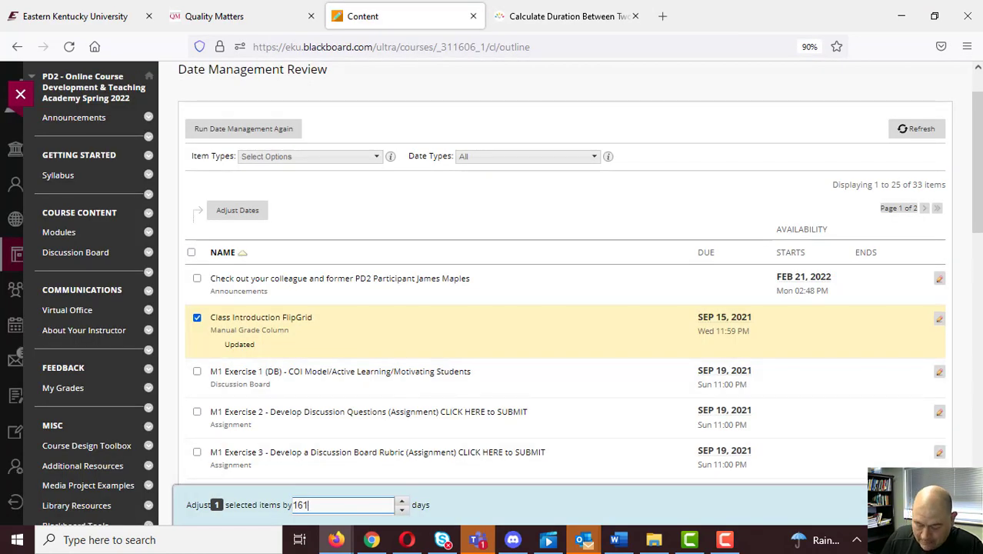
key(Return)
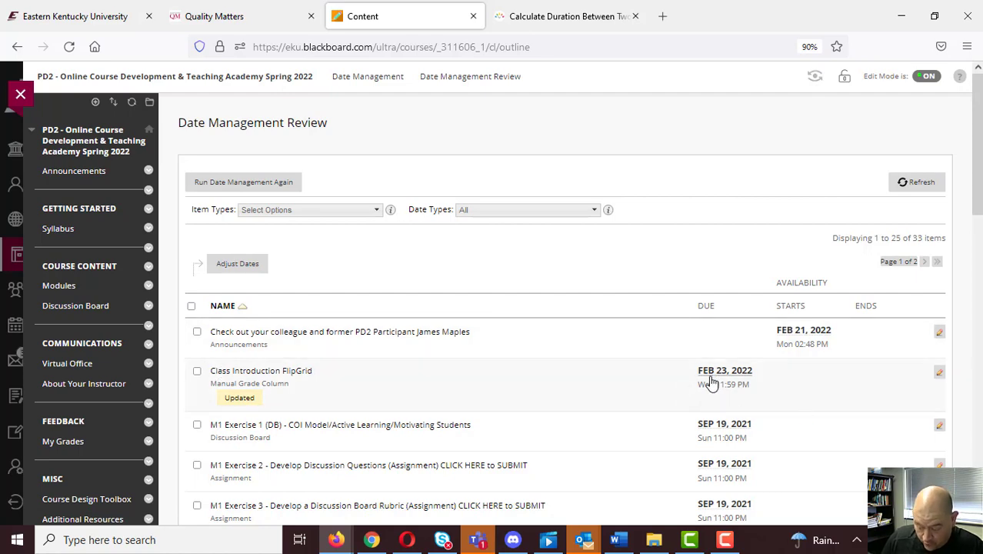
click(947, 539)
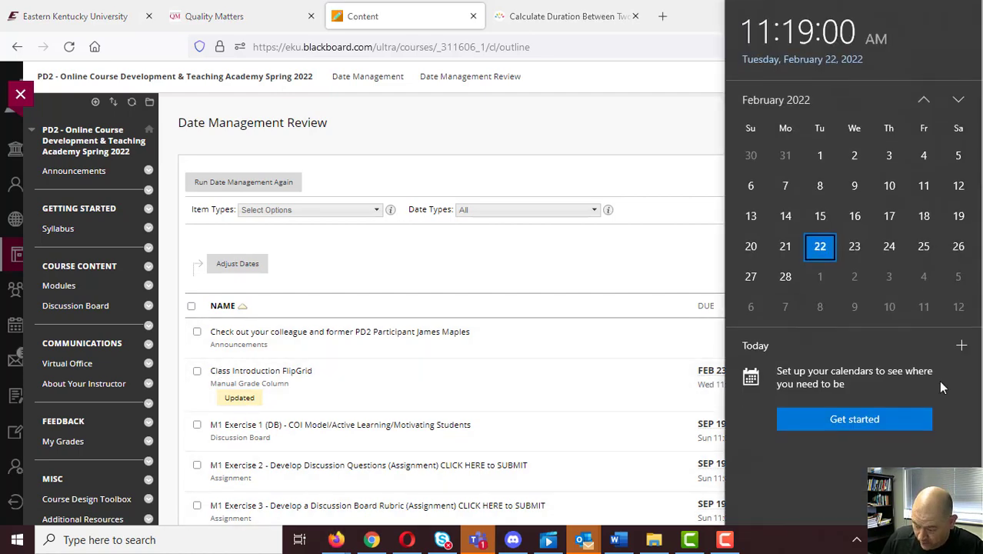
click(583, 143)
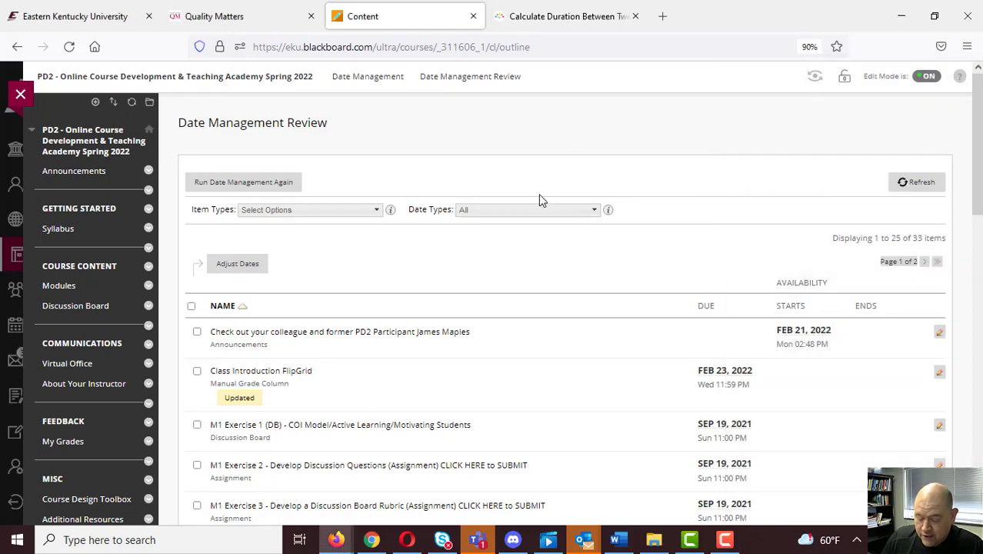
click(197, 332)
click(192, 307)
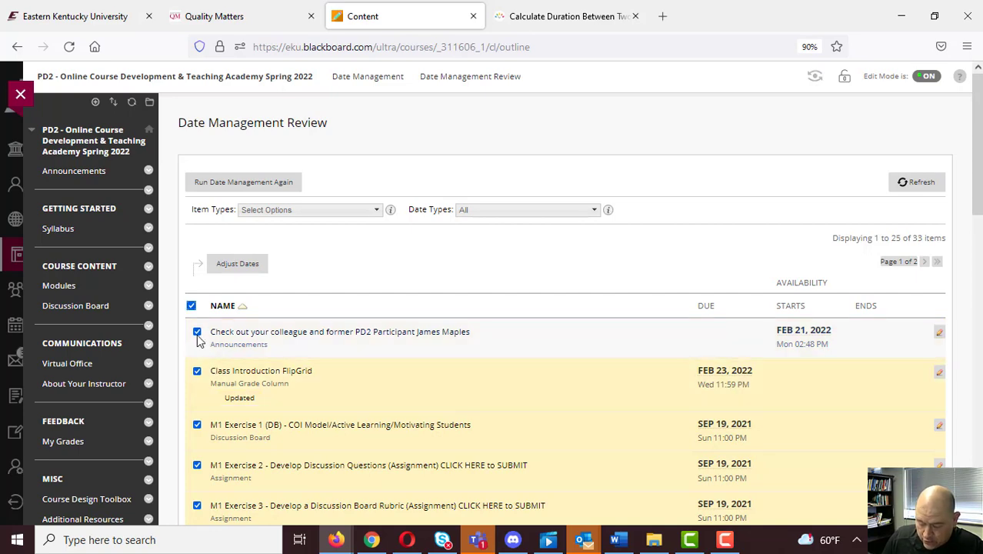
click(197, 332)
scroll(385, 293, down, 15)
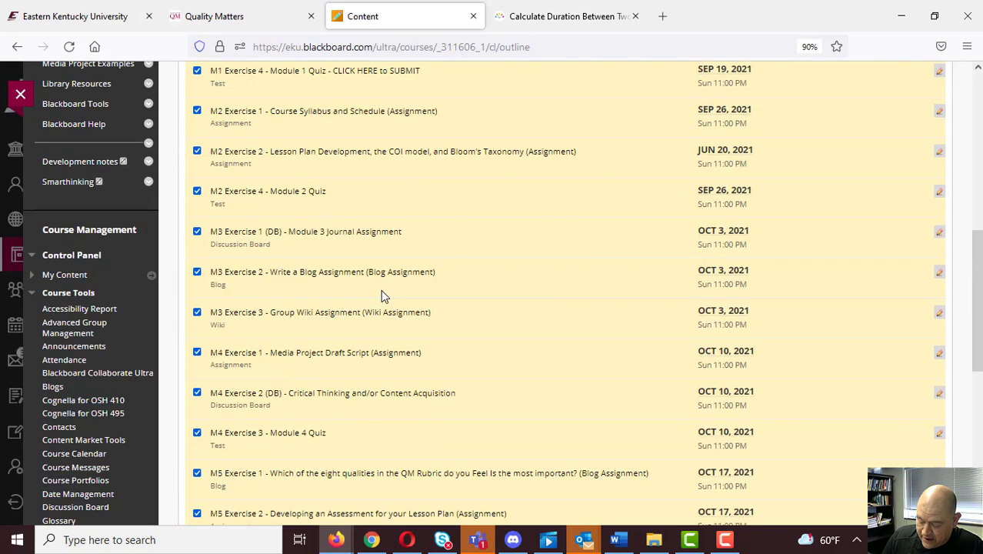
Show all items on one page and select every item in the list except the four announcements.
click(850, 479)
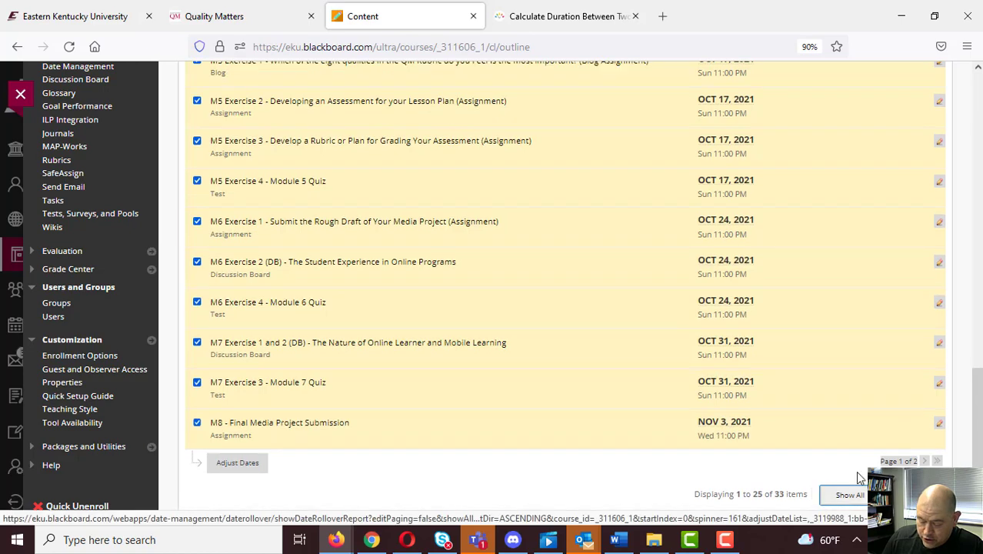
scroll(503, 279, up, 10)
scroll(503, 280, up, 3)
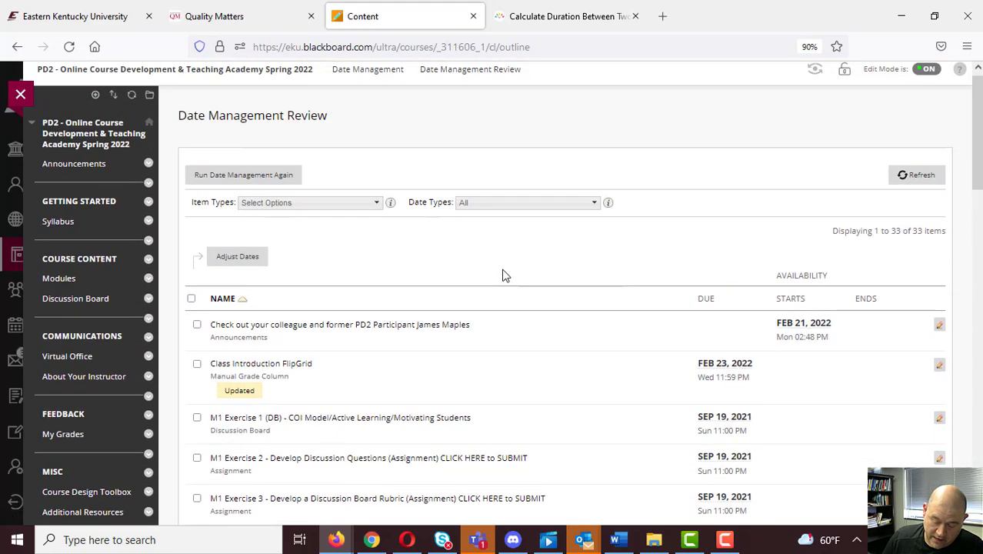
click(191, 299)
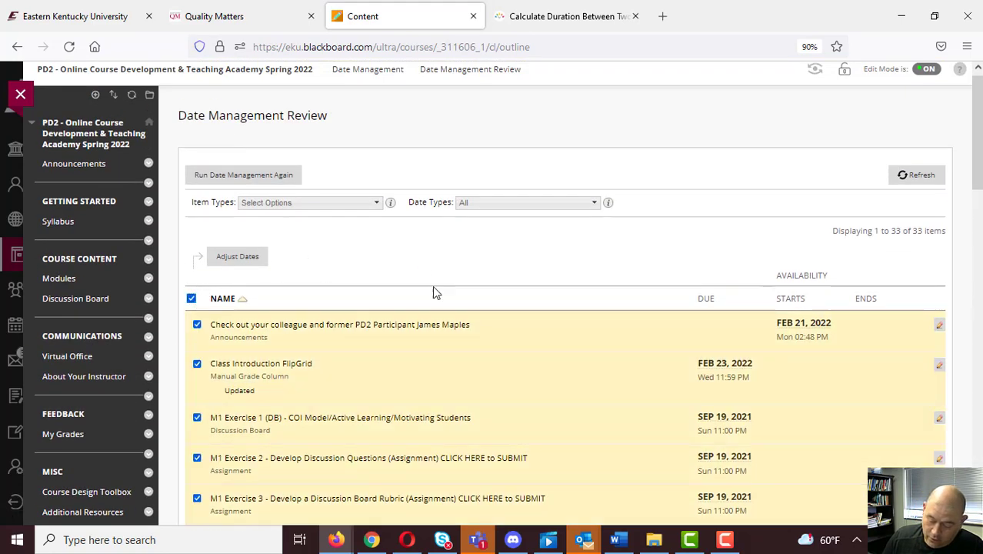
scroll(432, 290, down, 2)
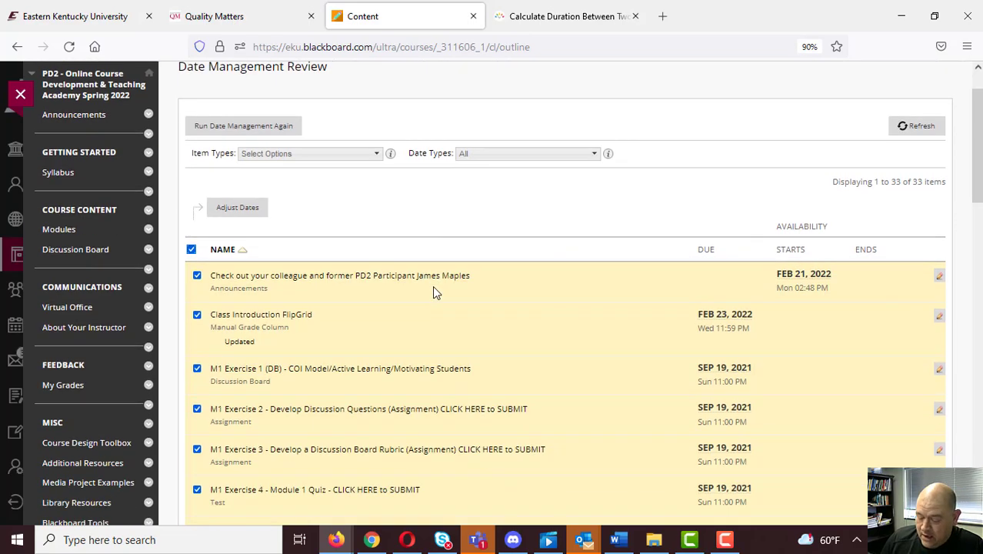
click(197, 252)
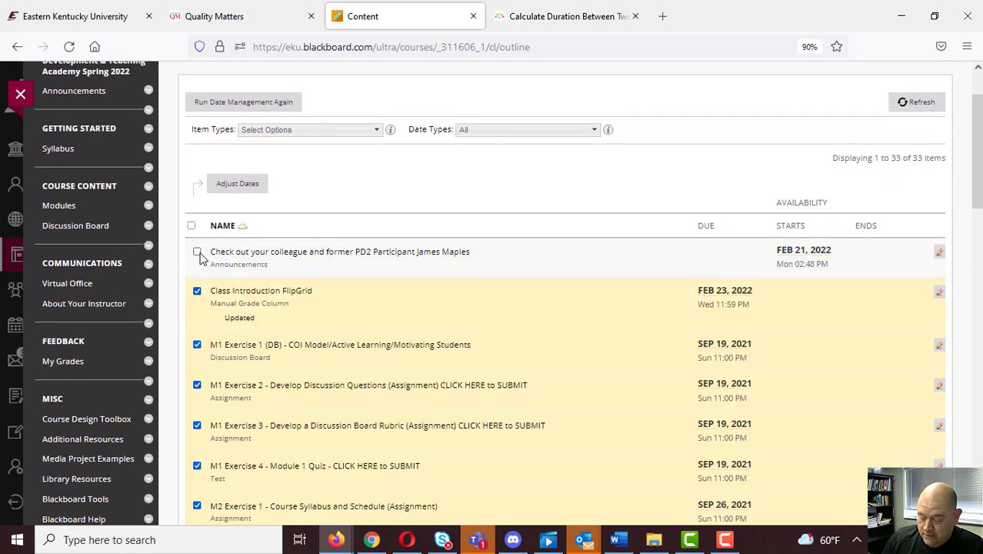
scroll(197, 347, down, 15)
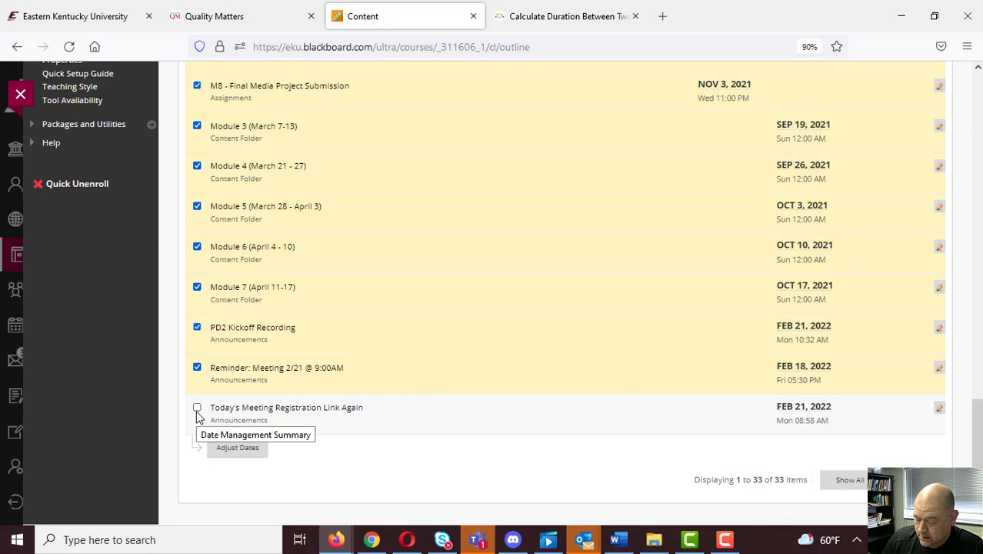
click(198, 368)
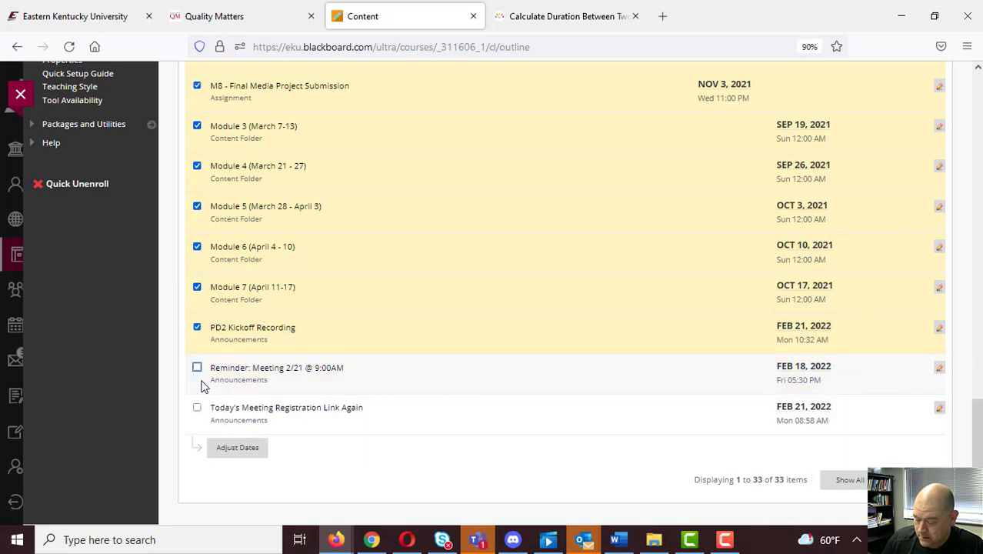
click(197, 328)
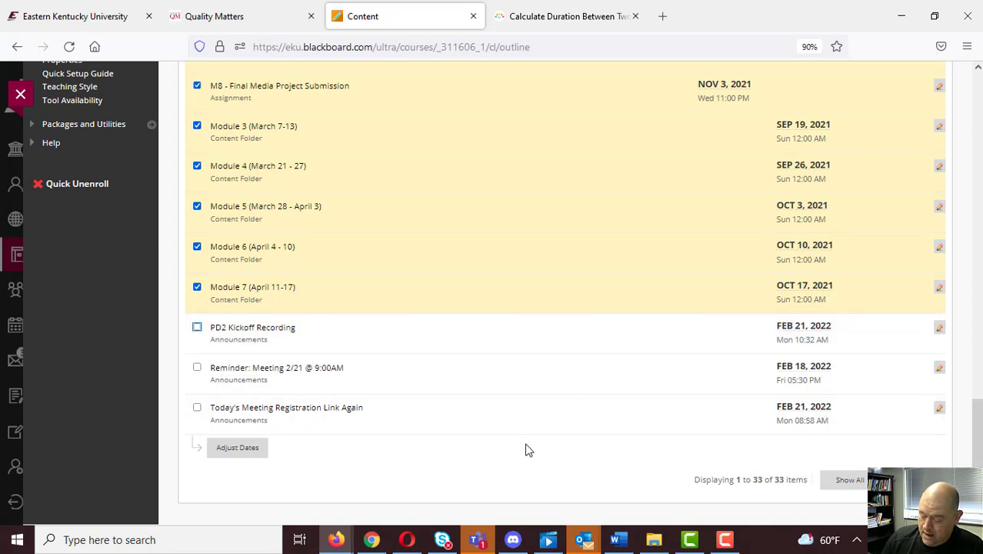
Adjust the dates of all selected items by the calculated 161 days.
click(251, 452)
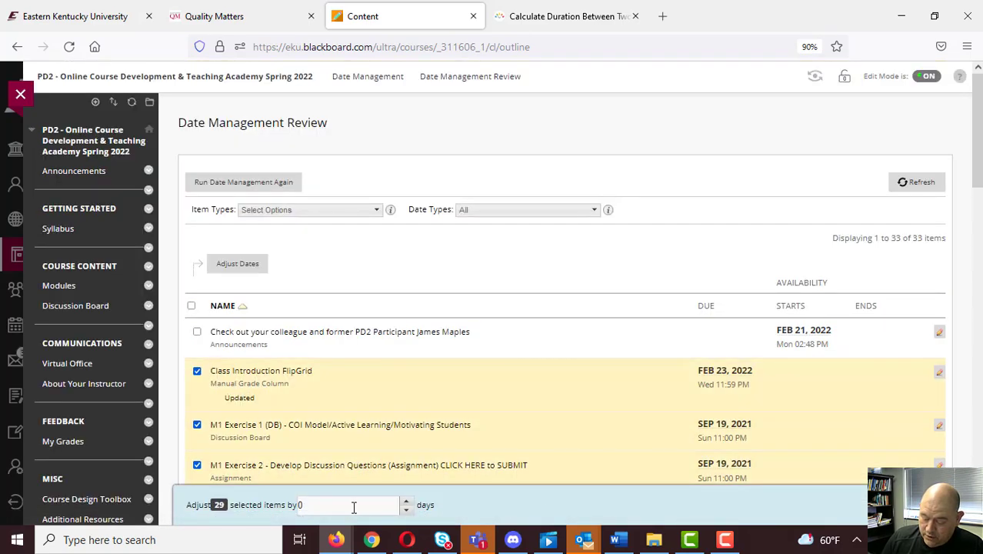
click(556, 23)
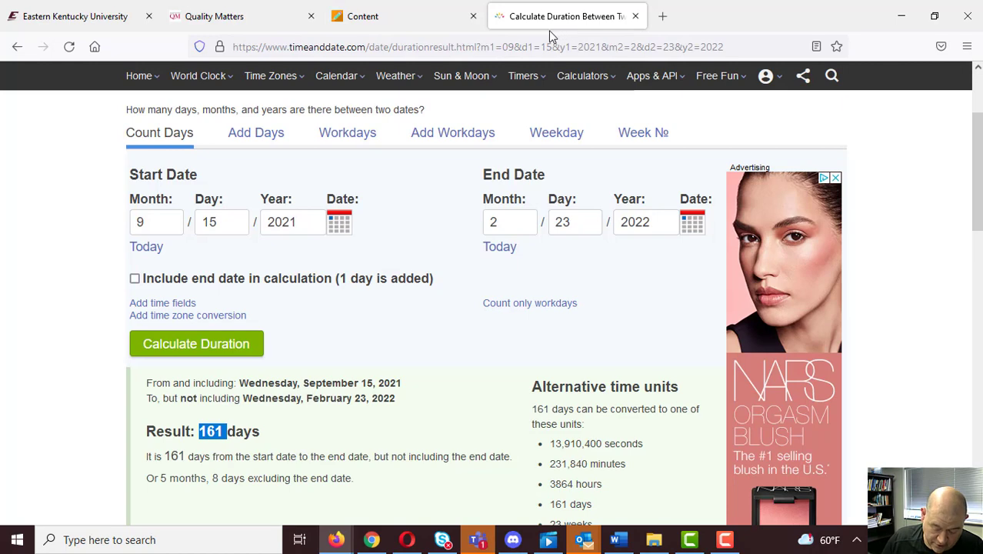
click(406, 17)
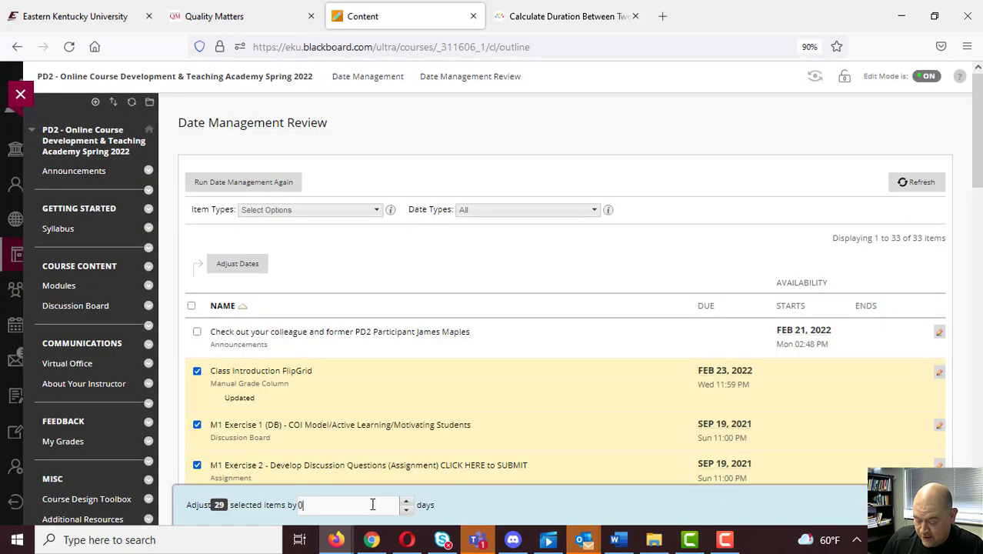
drag(372, 504, 228, 486)
text(1)
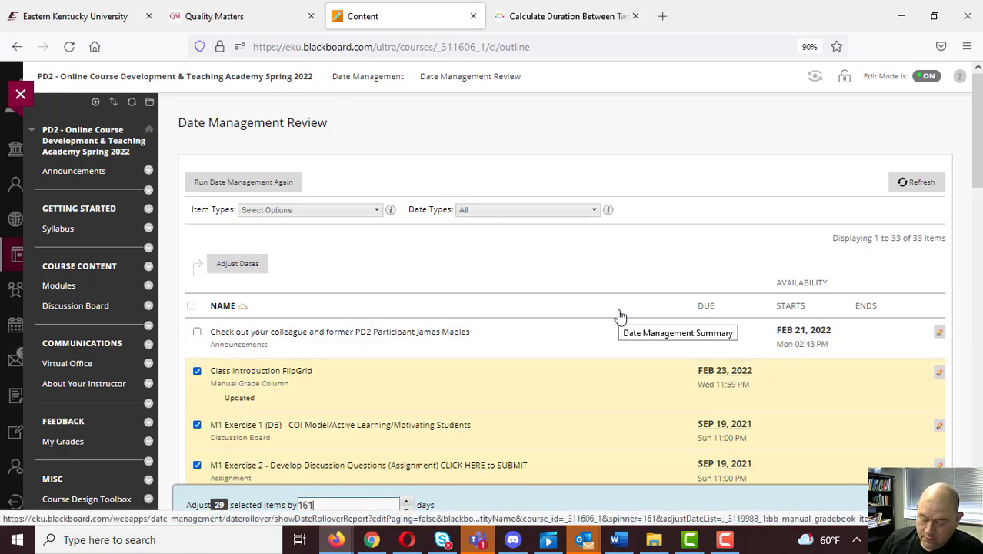
text(61)
scroll(620, 316, down, 1)
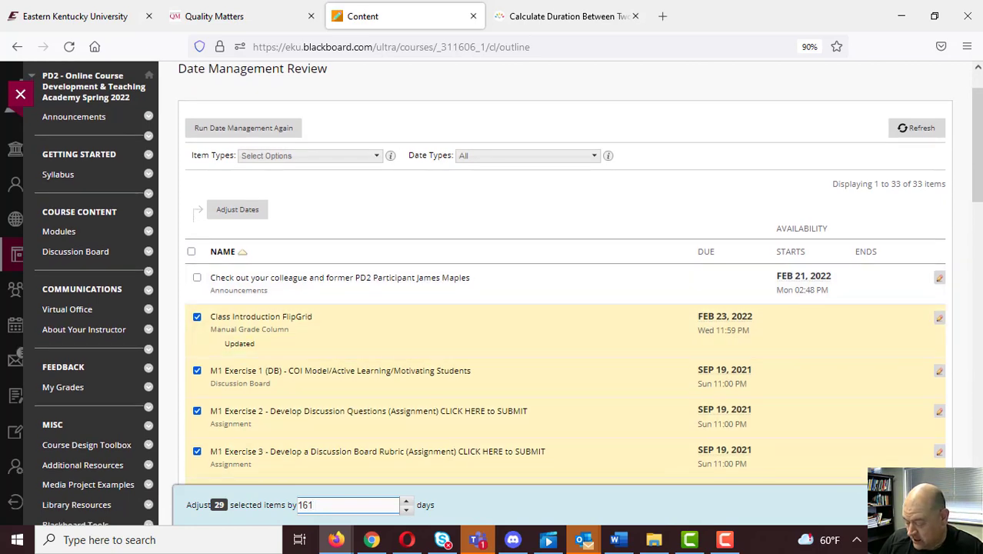
click(926, 505)
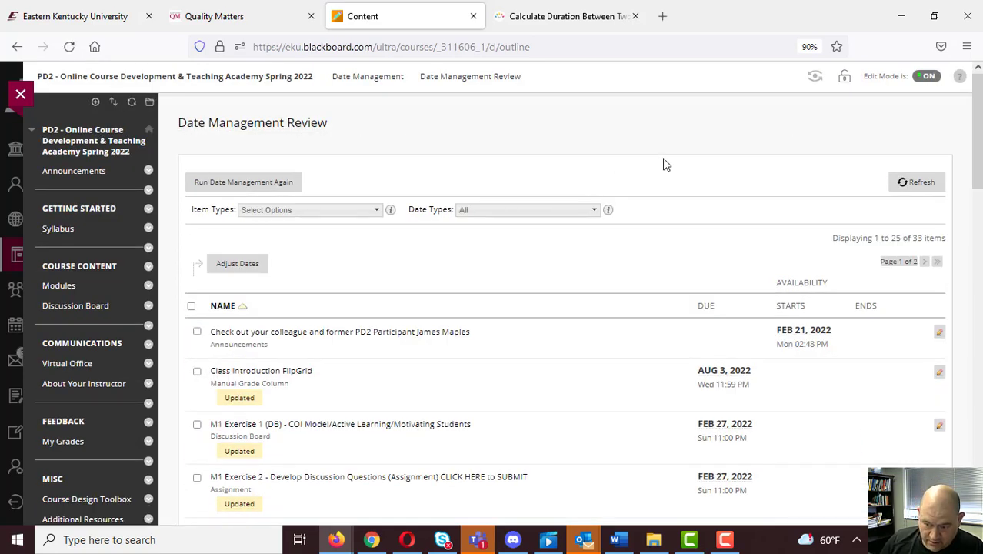
Examine the updated due dates in the Date Management Review and compare them with the module date ranges on the Modules page in a new tab.
scroll(666, 165, down, 3)
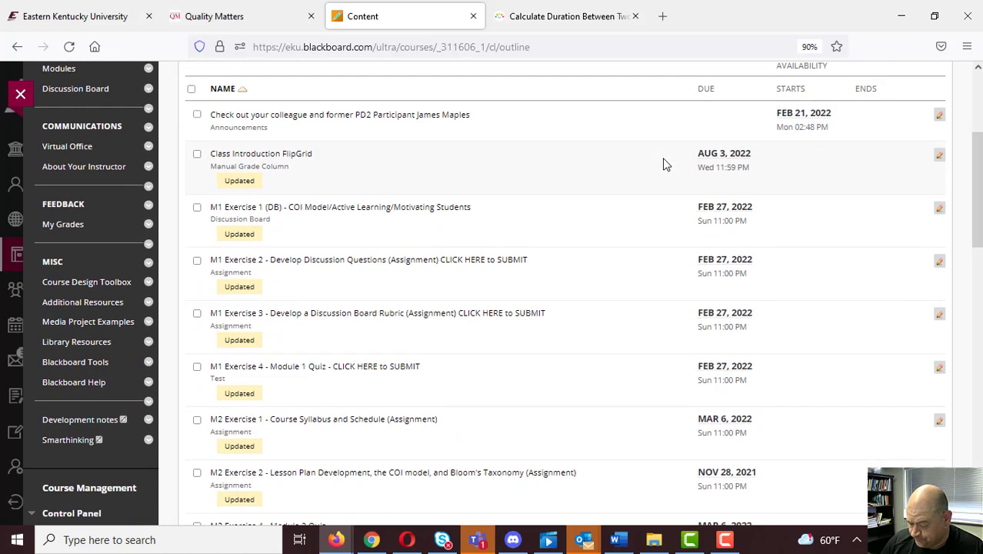
scroll(666, 164, down, 1)
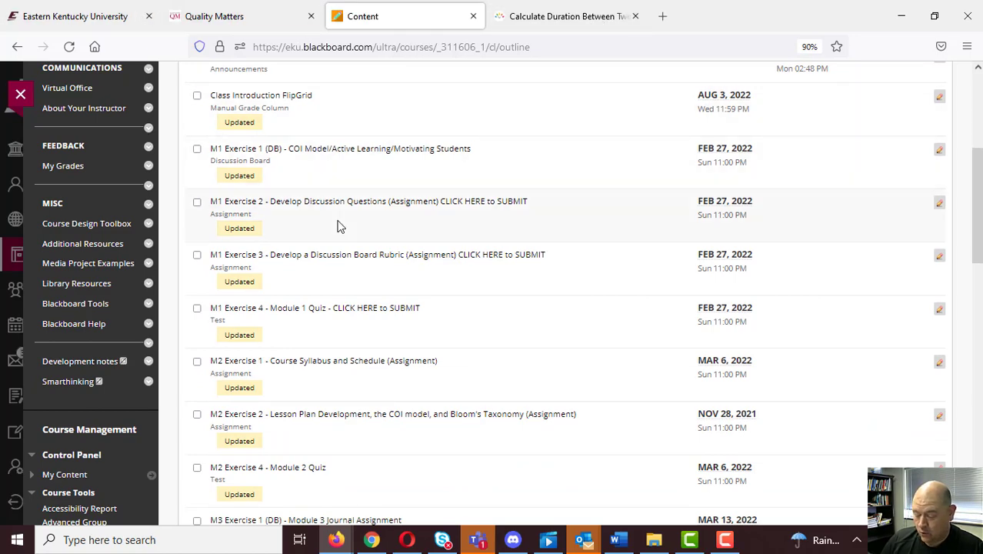
scroll(340, 225, up, 4)
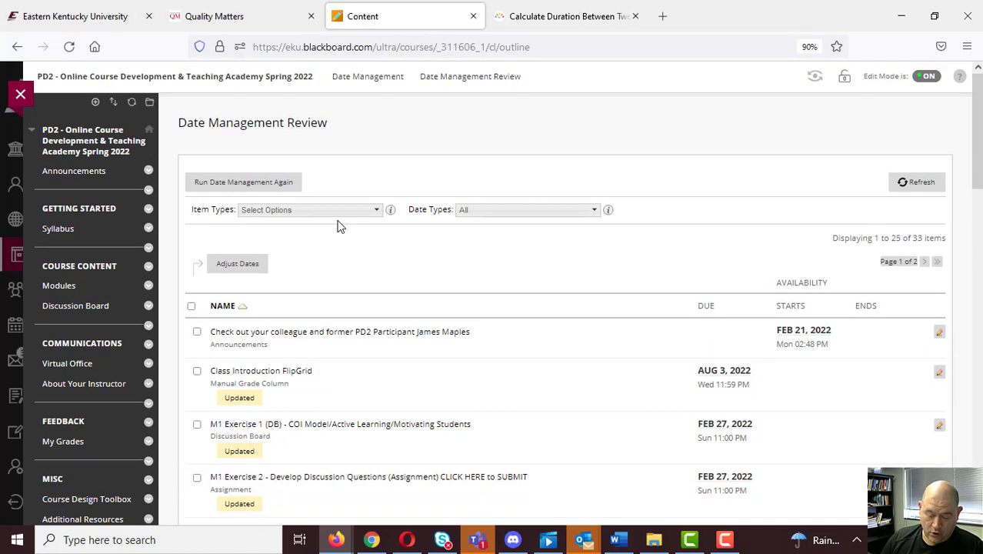
middle_click(75, 287)
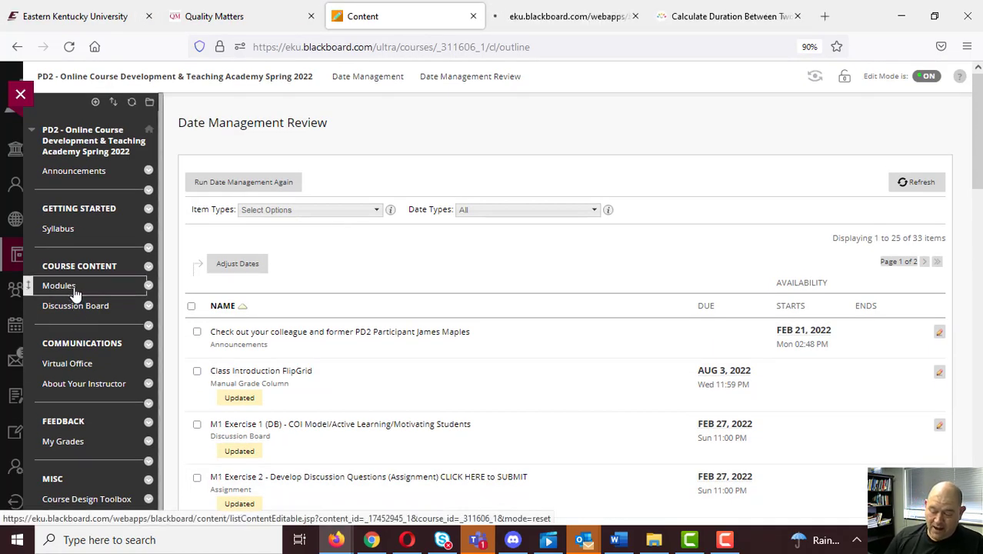
click(606, 17)
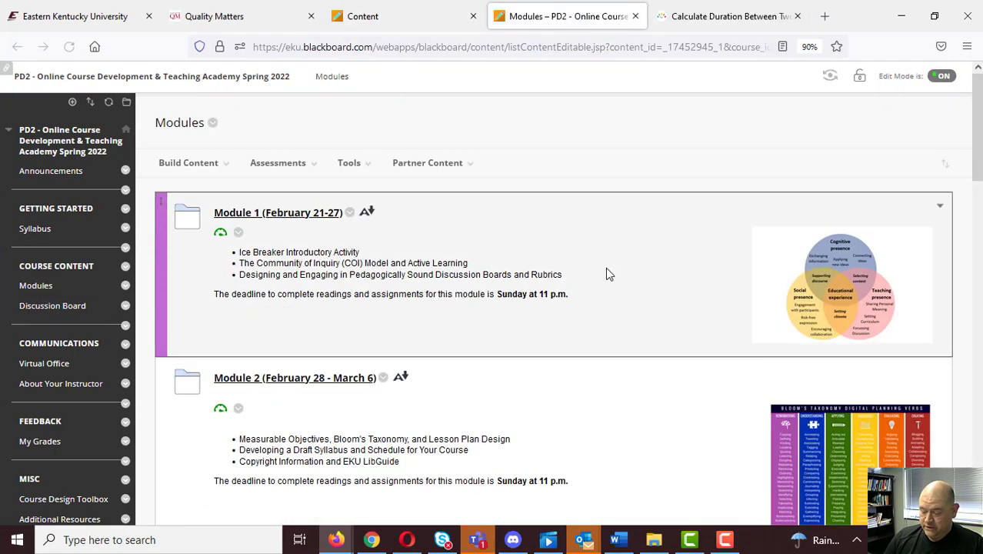
scroll(606, 274, down, 2)
scroll(607, 274, down, 3)
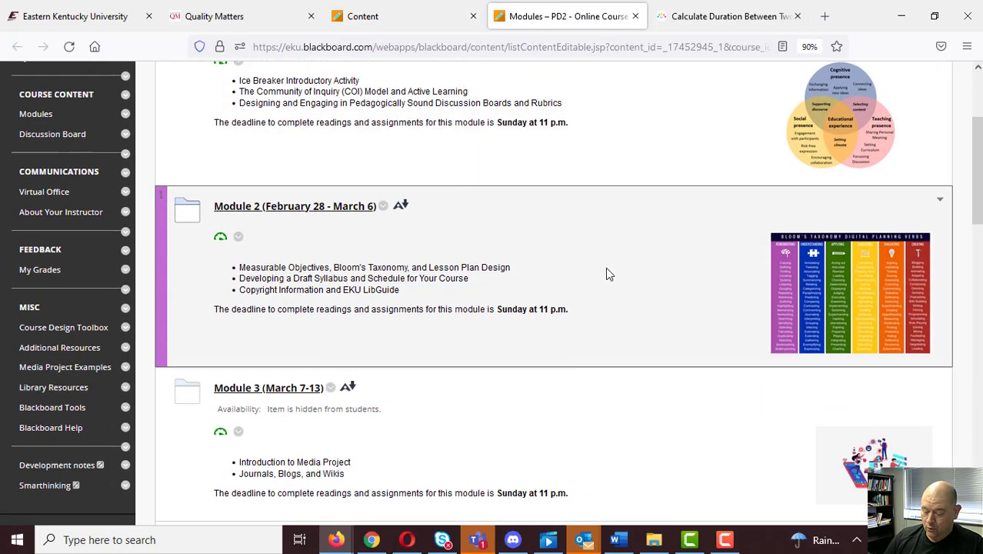
scroll(608, 273, up, 5)
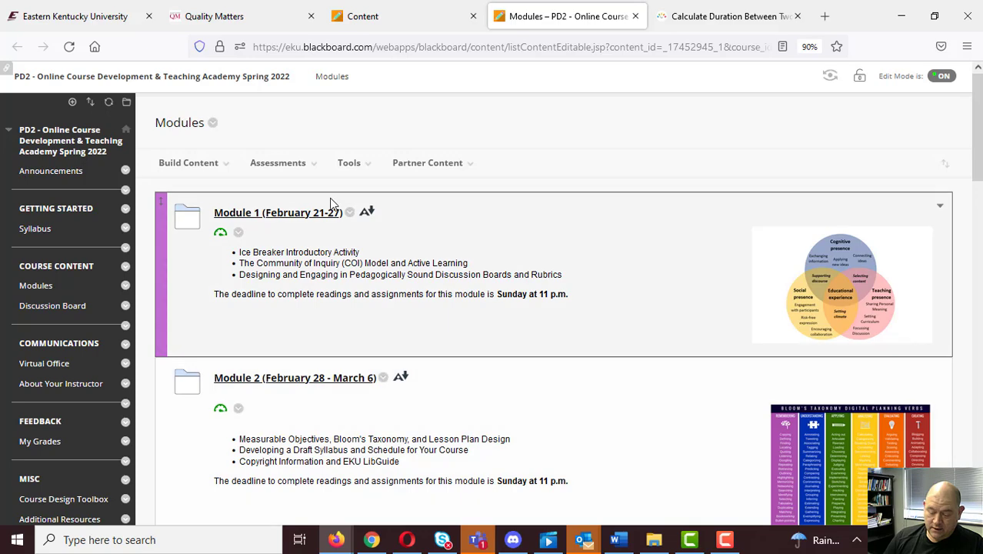
Open Module 1 and bring up the test options of the M1 Exercise 4 - Module 1 Quiz.
click(266, 218)
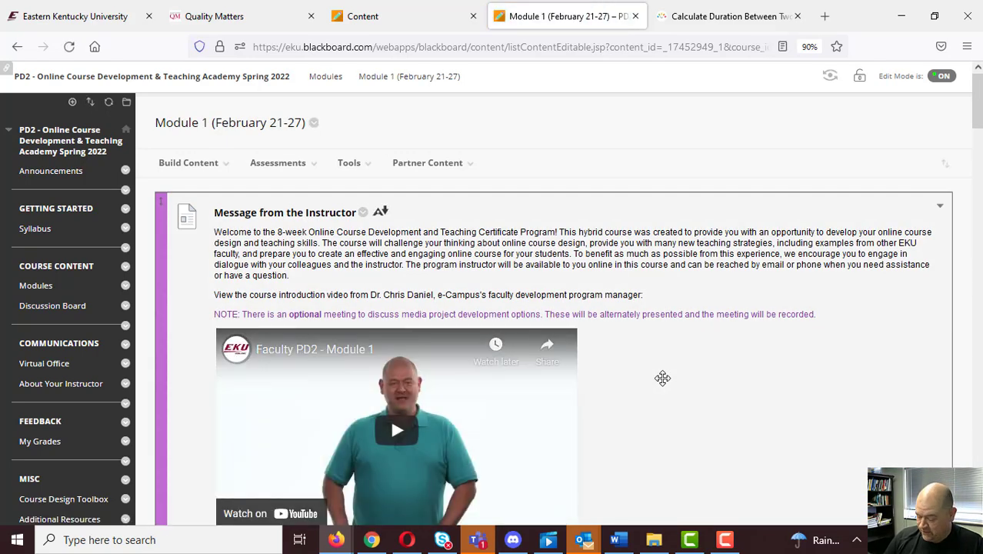
scroll(662, 378, down, 10)
scroll(663, 378, down, 20)
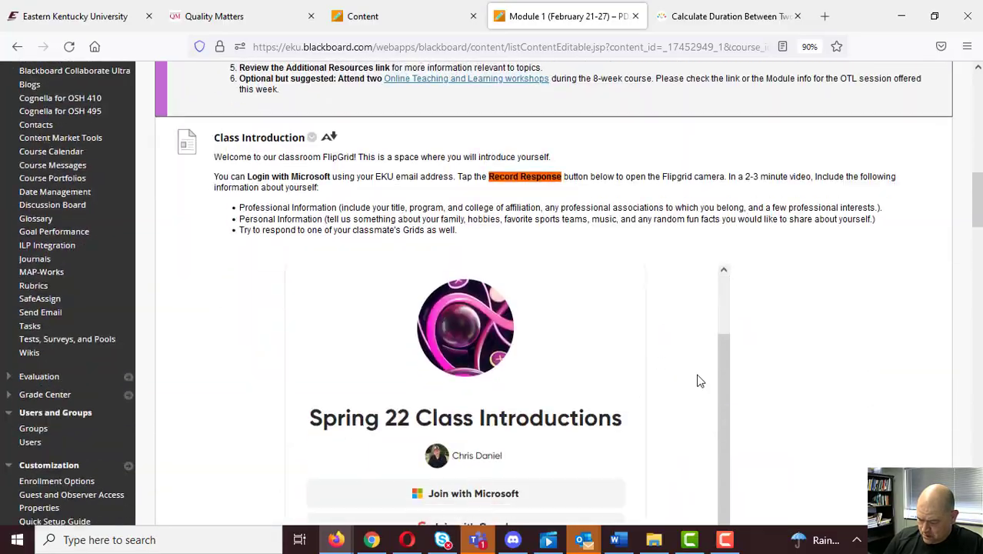
scroll(825, 391, down, 5)
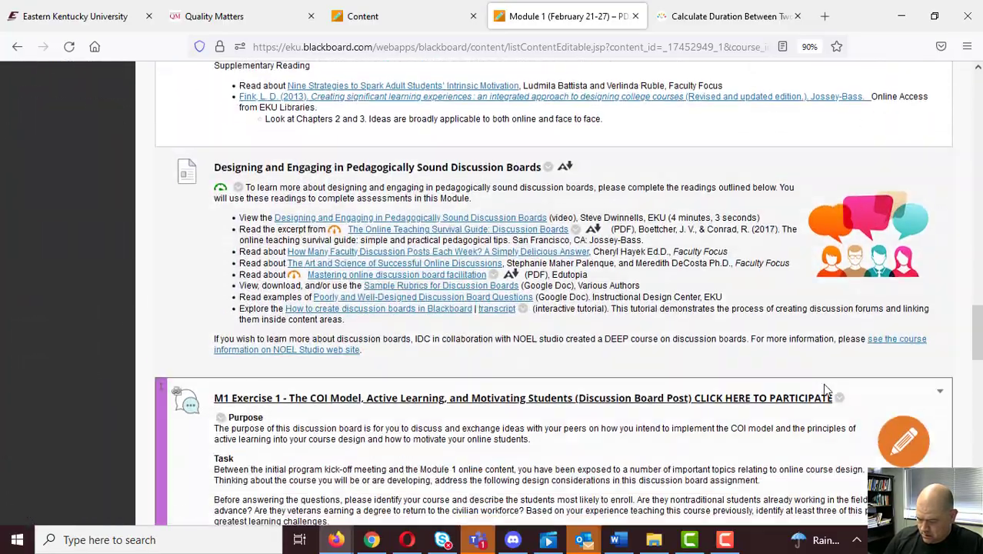
scroll(825, 388, down, 5)
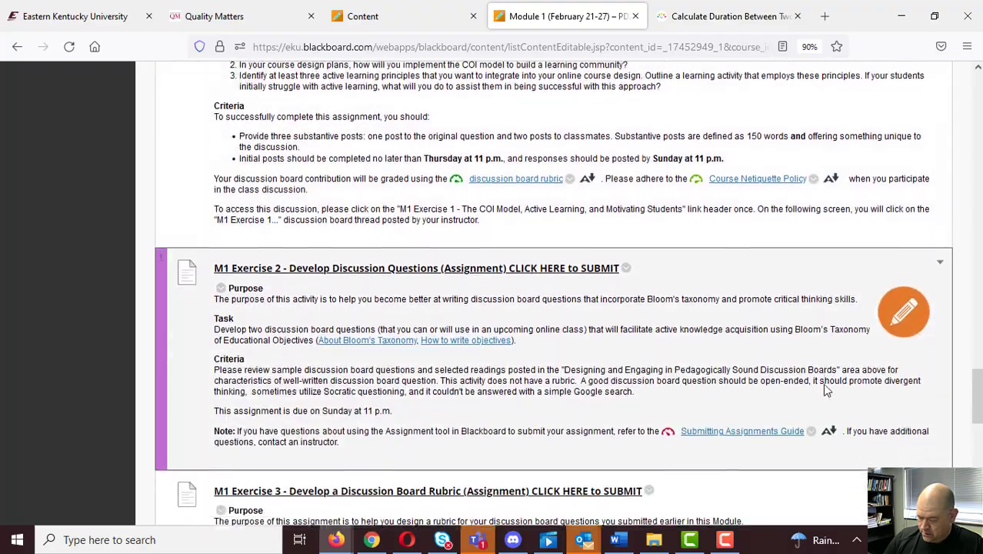
scroll(824, 386, down, 3)
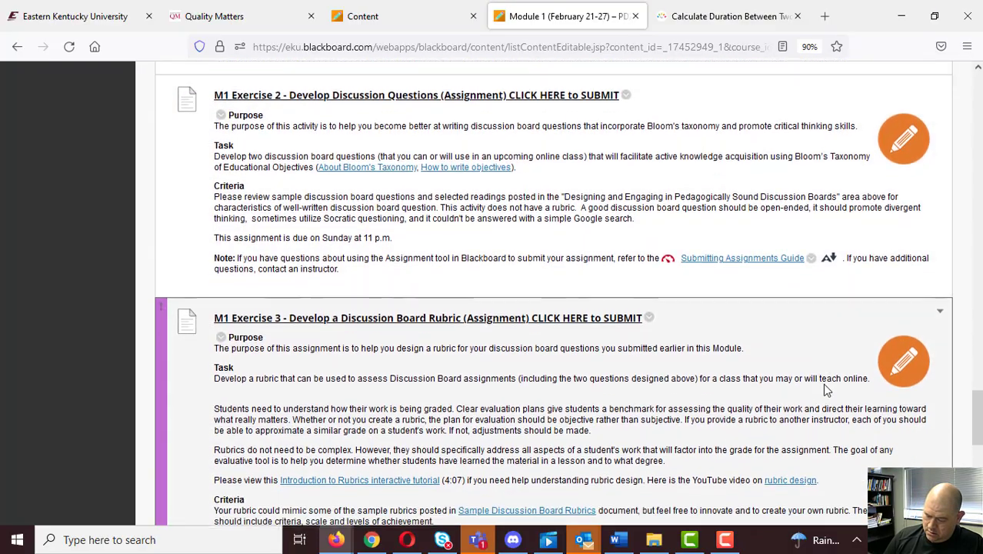
scroll(824, 388, down, 3)
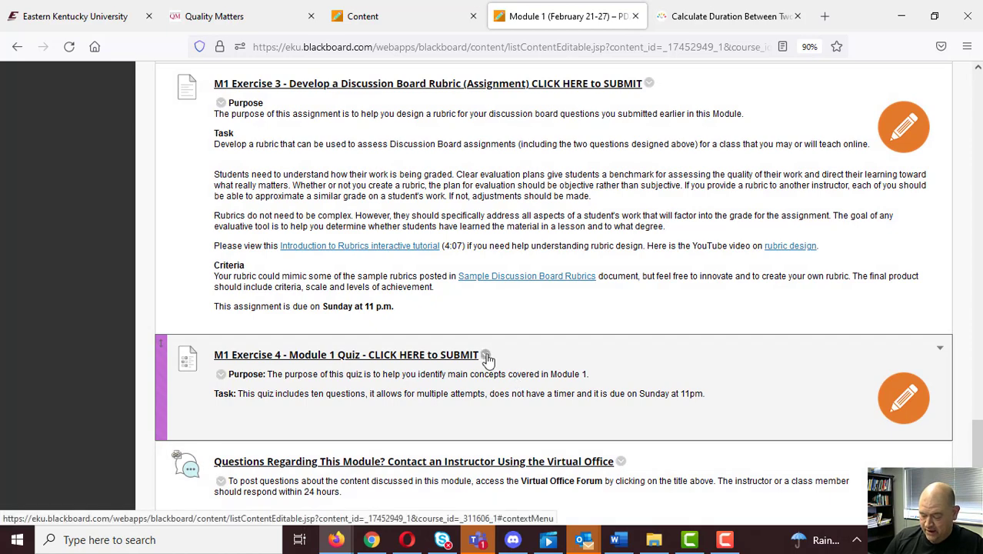
click(486, 354)
click(513, 113)
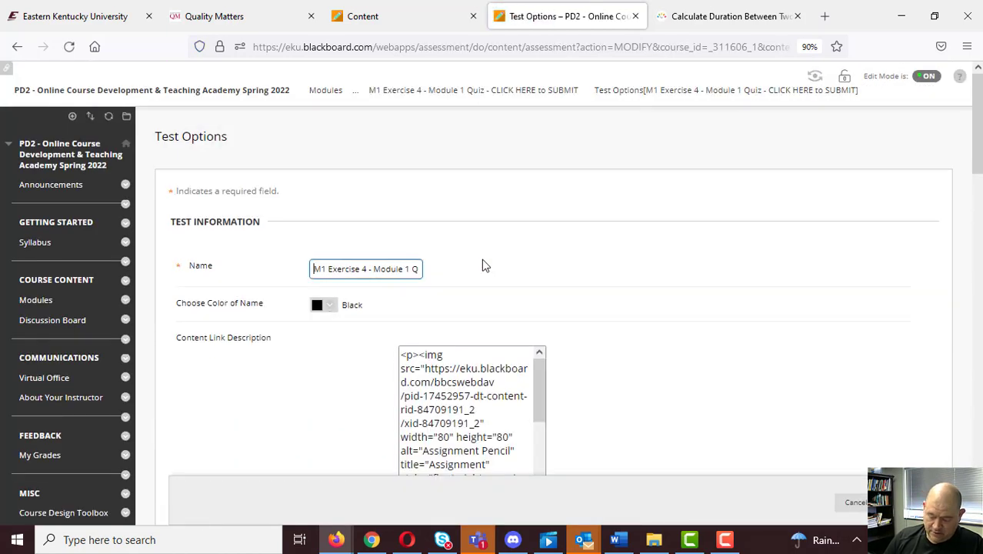
Check the Module 1 quiz's due date against the module's date range, and return to the Modules page without saving.
scroll(650, 302, down, 15)
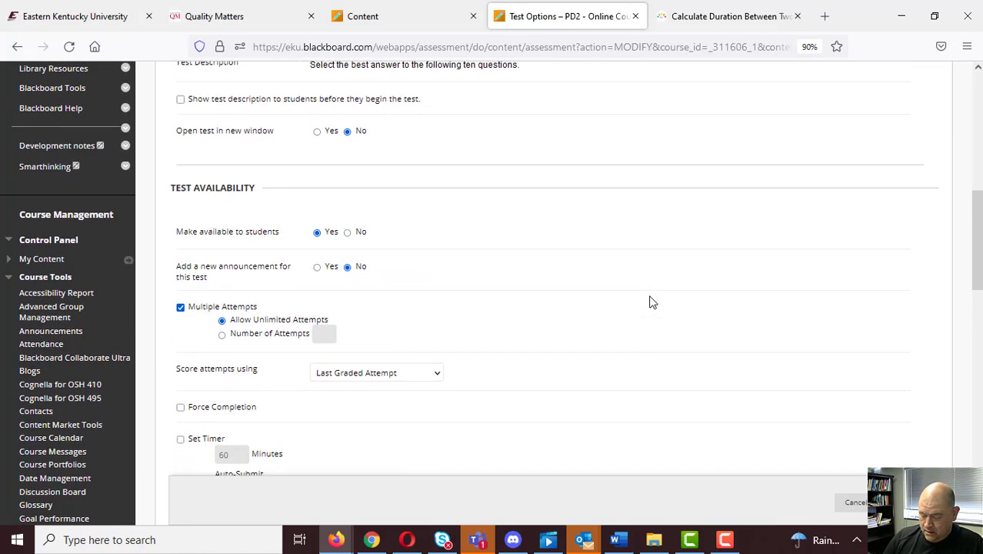
scroll(650, 302, down, 5)
scroll(650, 302, down, 5)
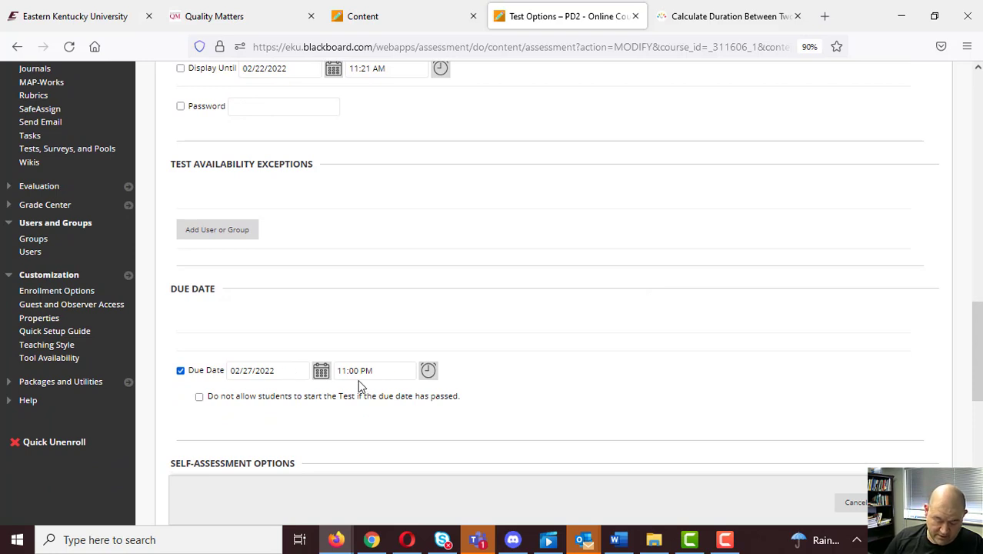
click(17, 47)
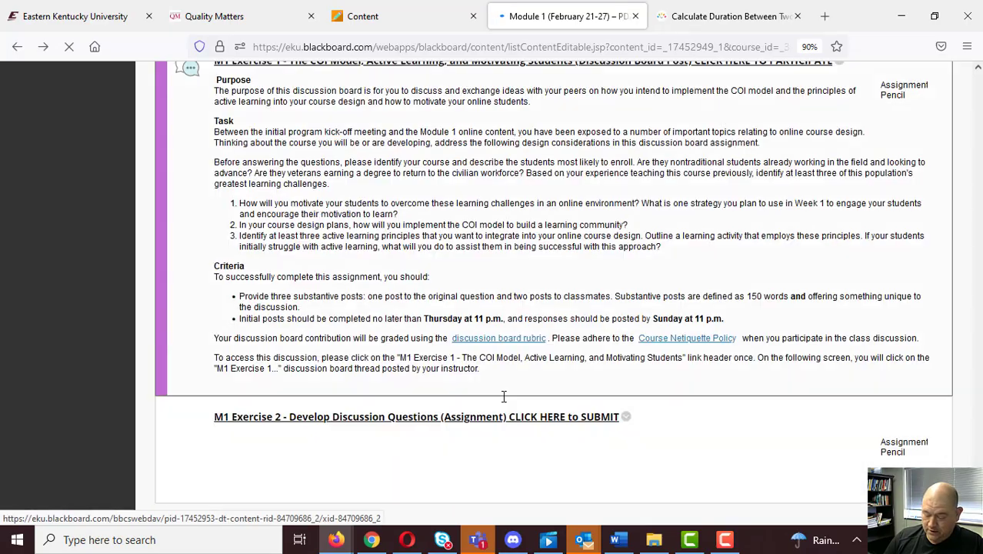
scroll(504, 397, up, 15)
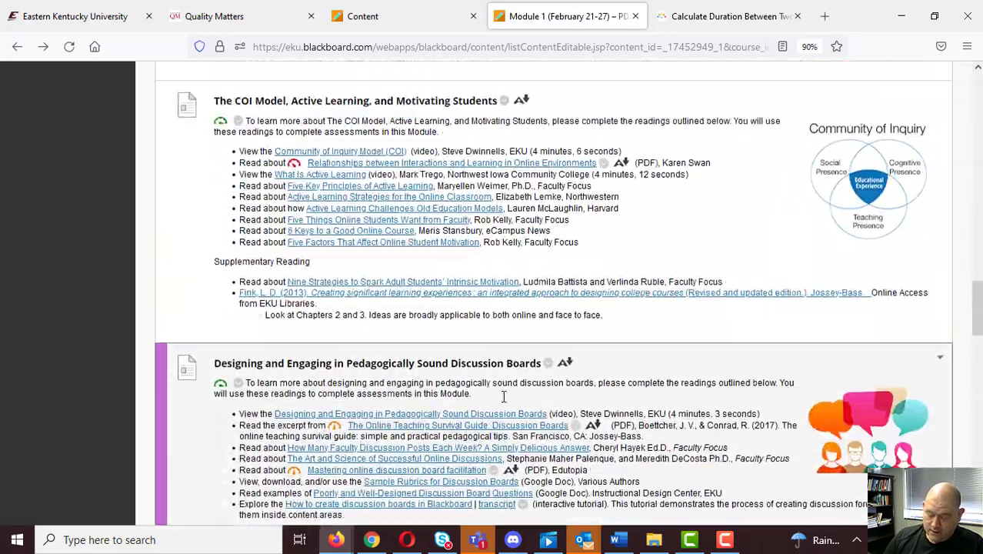
scroll(504, 396, up, 20)
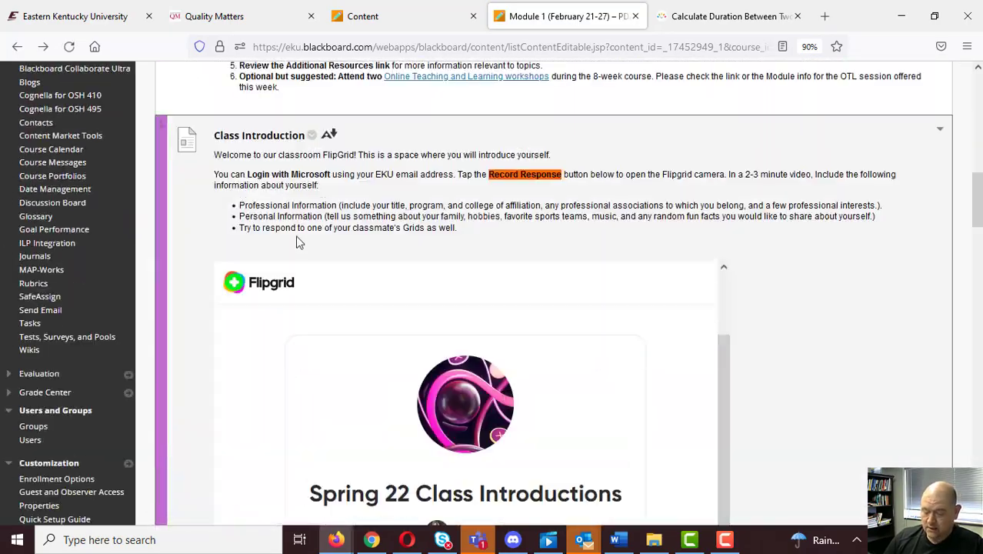
scroll(287, 175, up, 8)
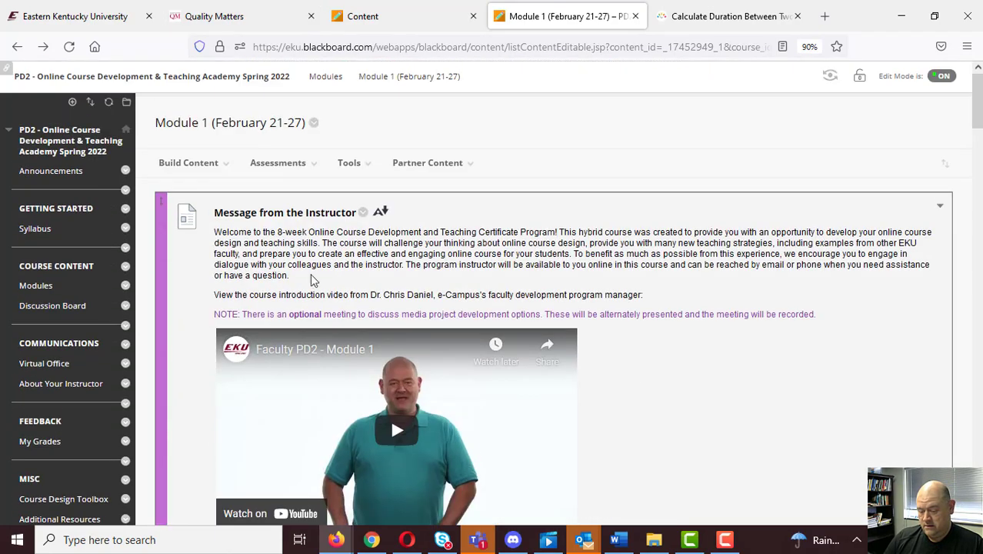
click(325, 76)
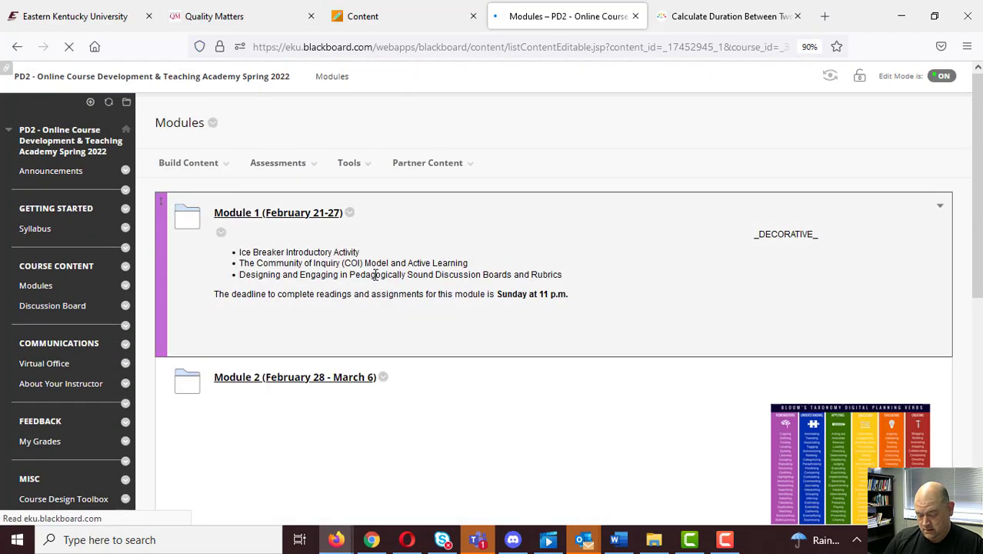
Open Module 2 and bring up the test options of the M2 Exercise 4 - Module 2 Quiz.
click(442, 486)
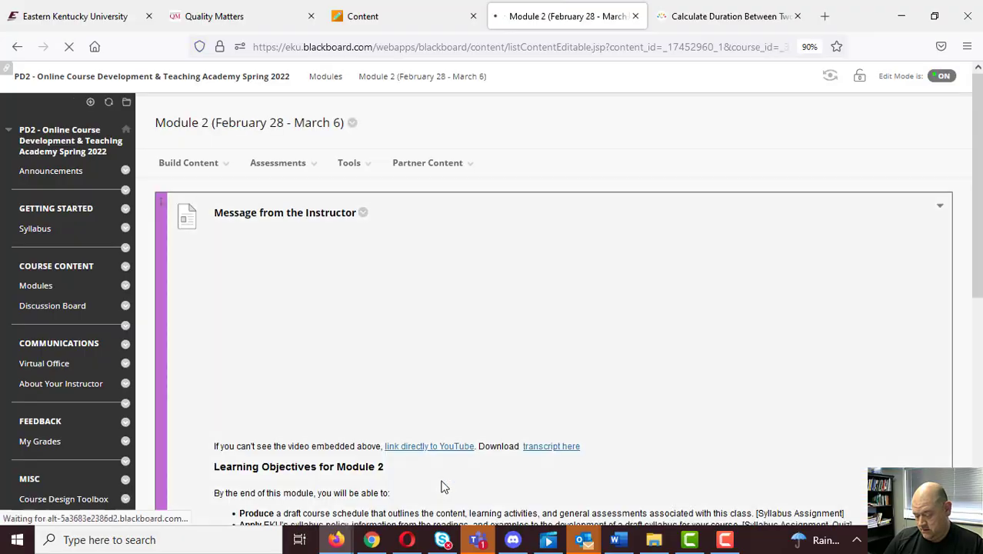
scroll(680, 307, down, 8)
scroll(680, 306, down, 6)
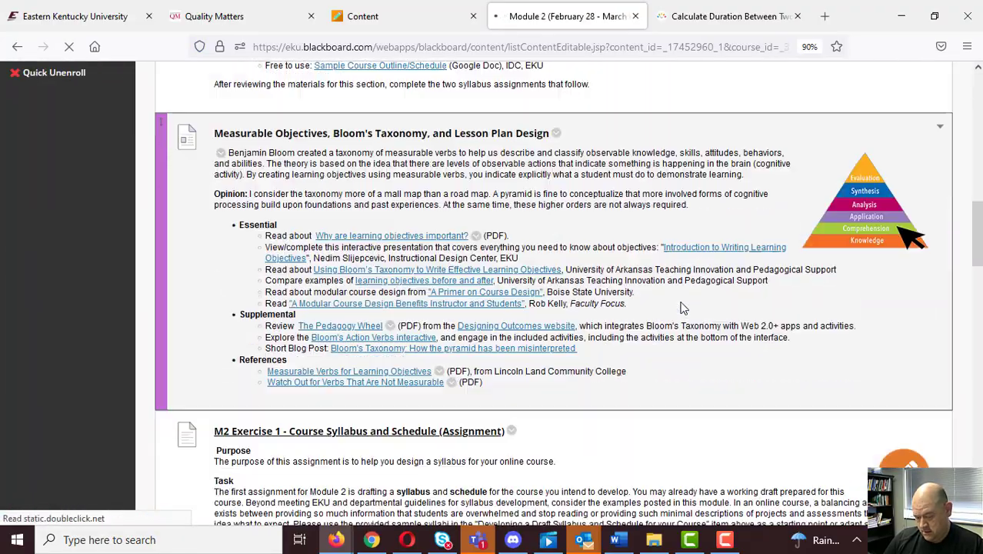
scroll(679, 307, down, 10)
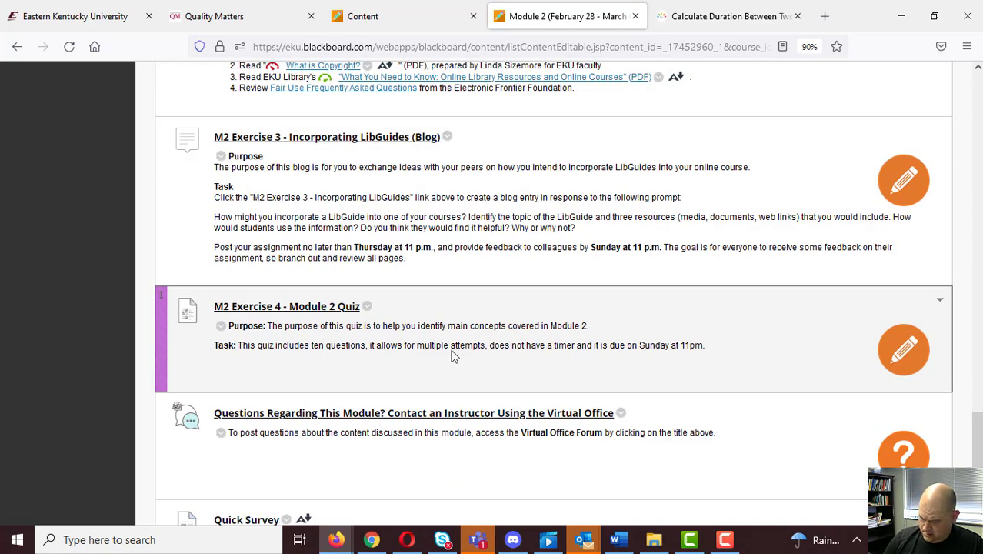
click(367, 307)
click(410, 108)
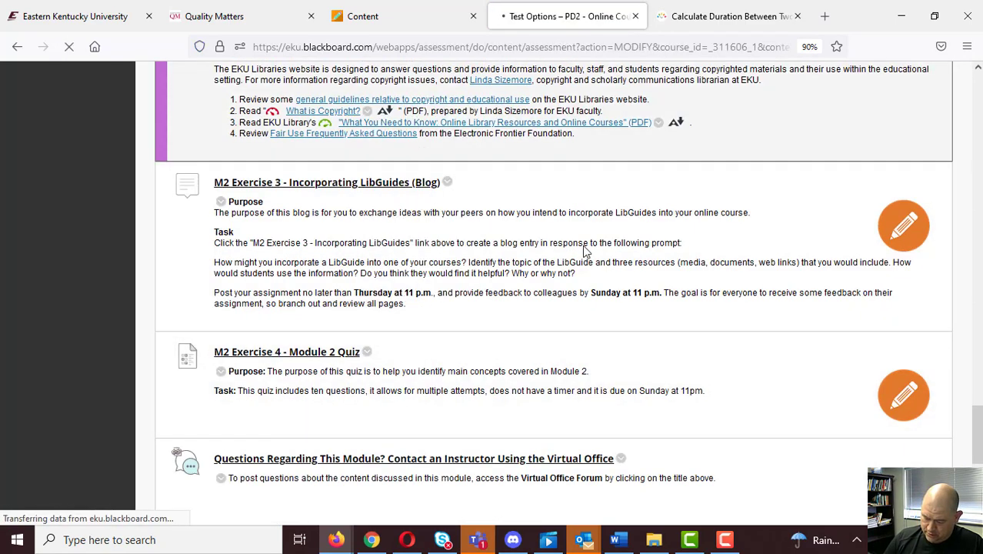
Check which weekday the Module 2 quiz's due date falls on in the date picker, and go back to Module 2 without saving.
scroll(719, 286, down, 4)
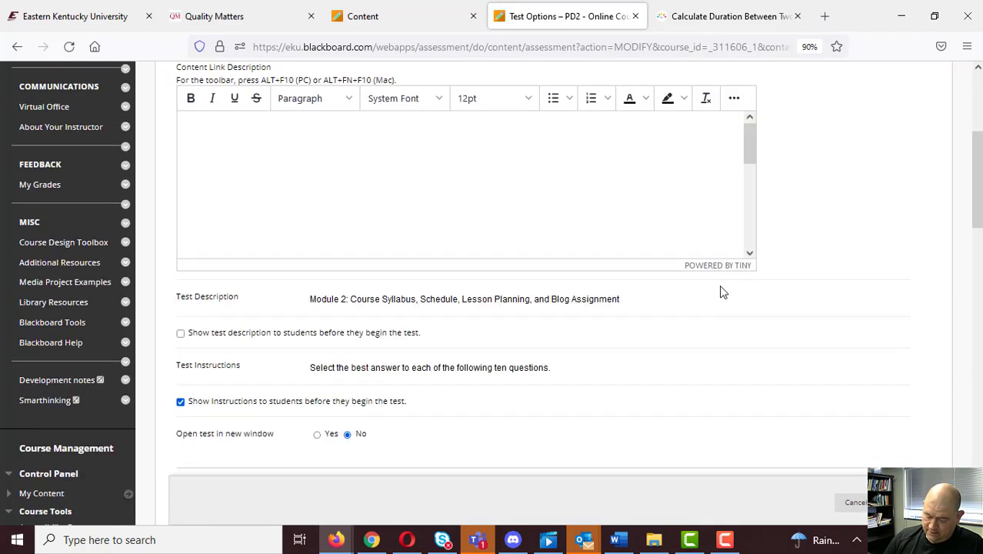
scroll(732, 302, down, 5)
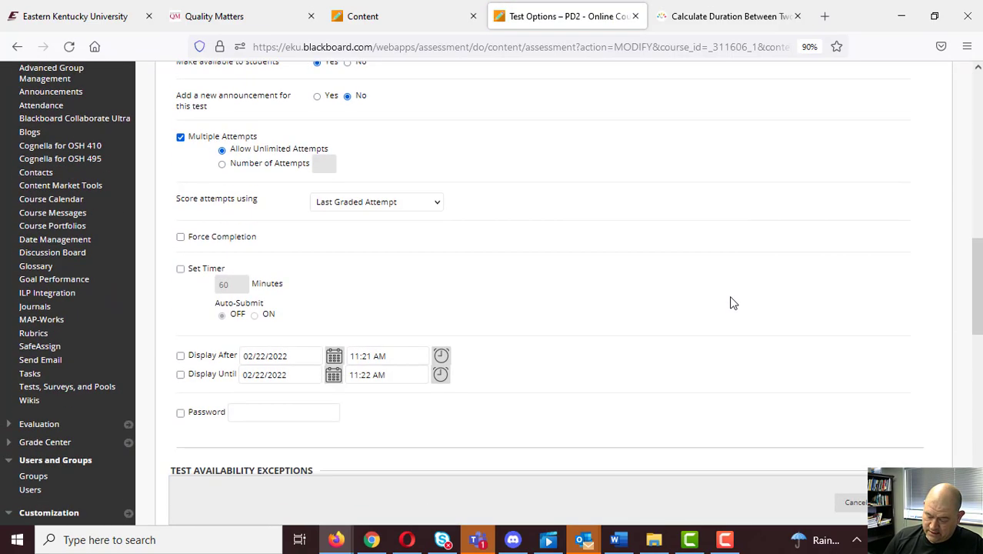
scroll(732, 302, down, 5)
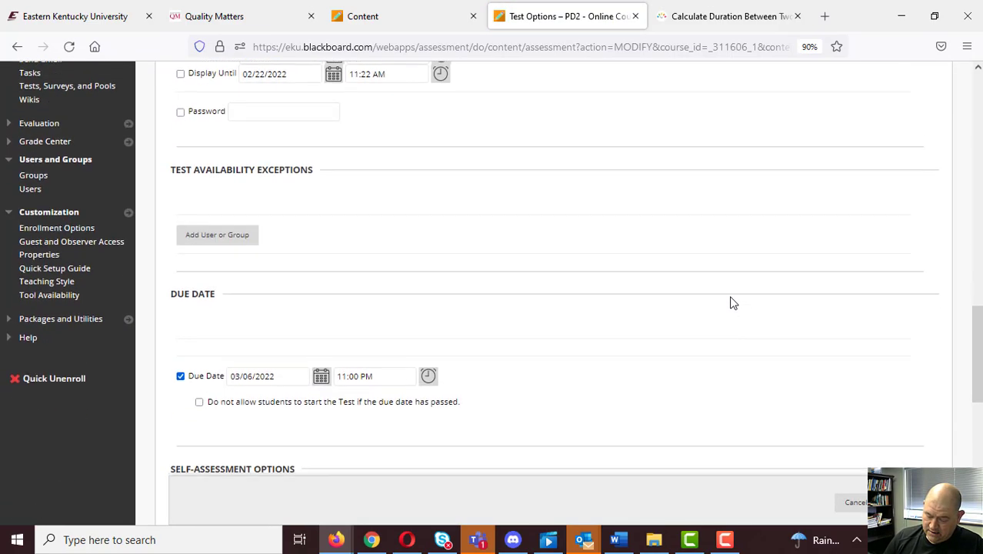
click(318, 362)
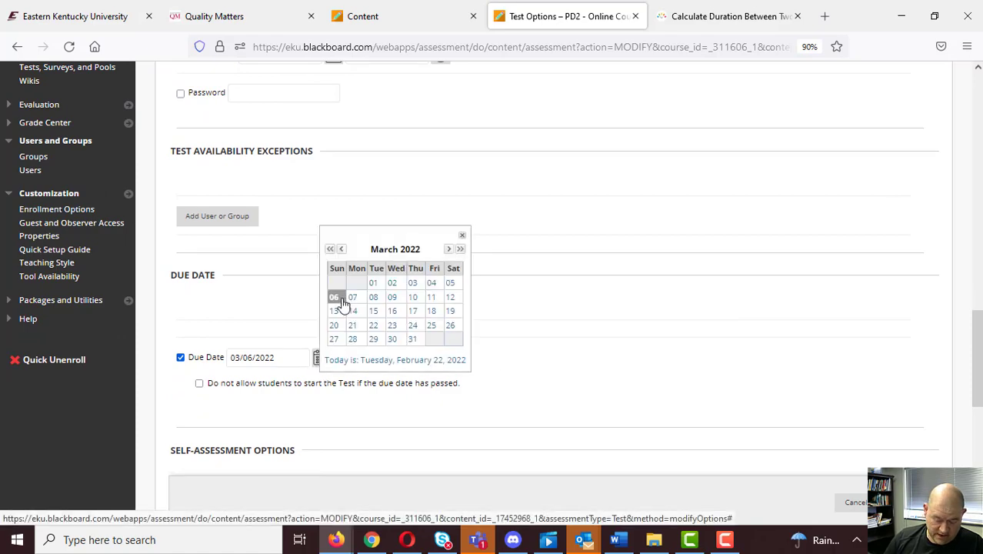
click(588, 308)
scroll(586, 309, up, 15)
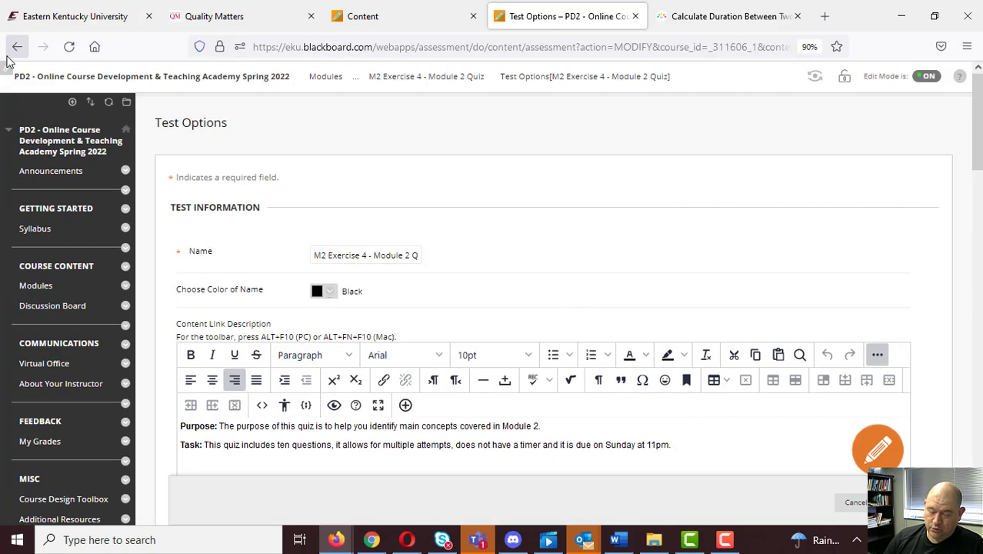
click(17, 47)
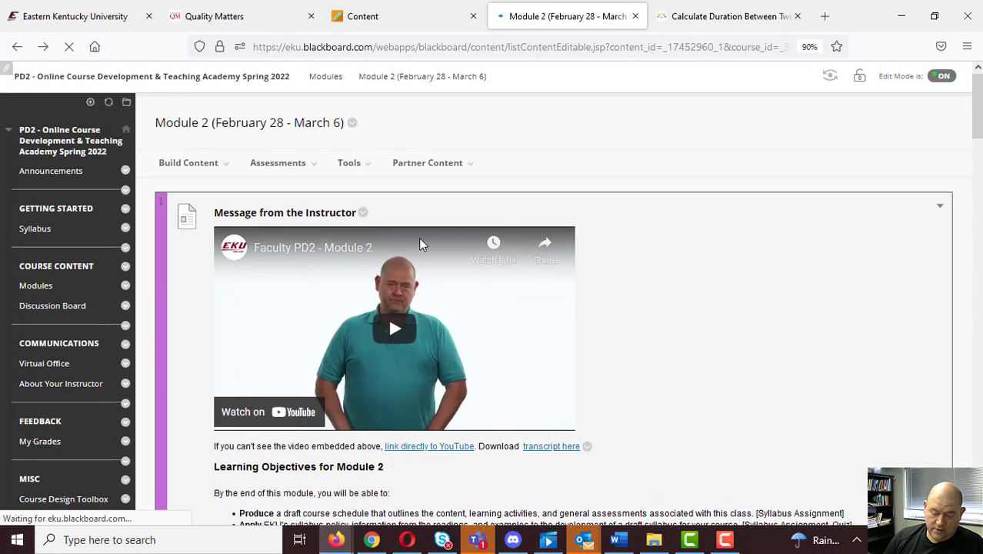
click(279, 159)
click(348, 162)
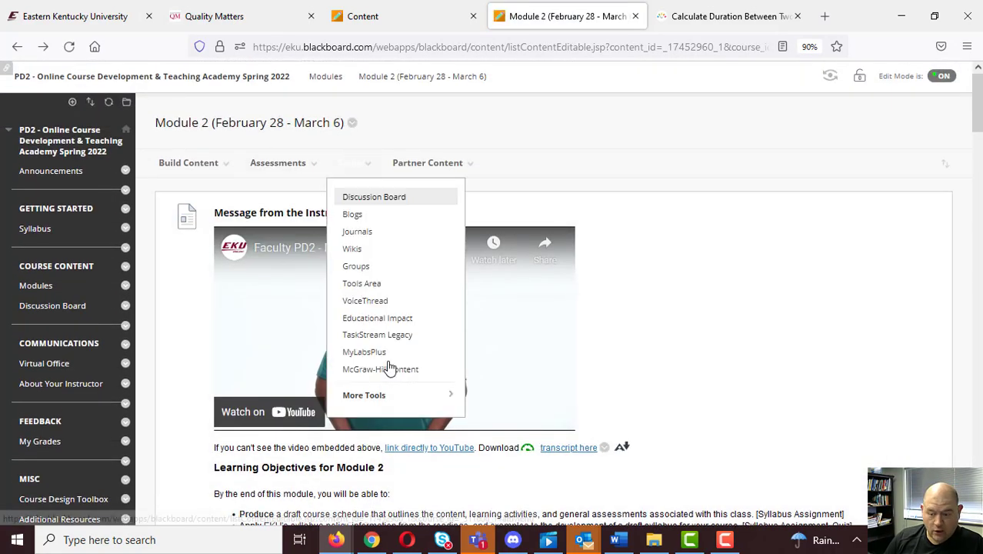